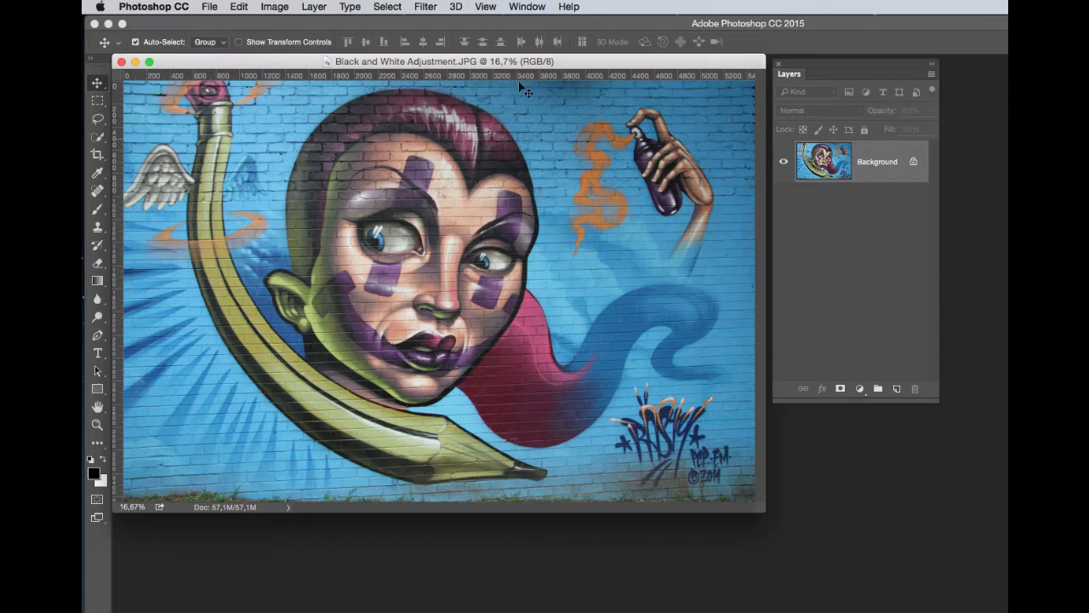
pyautogui.click(275, 6)
pyautogui.moveTo(285, 46)
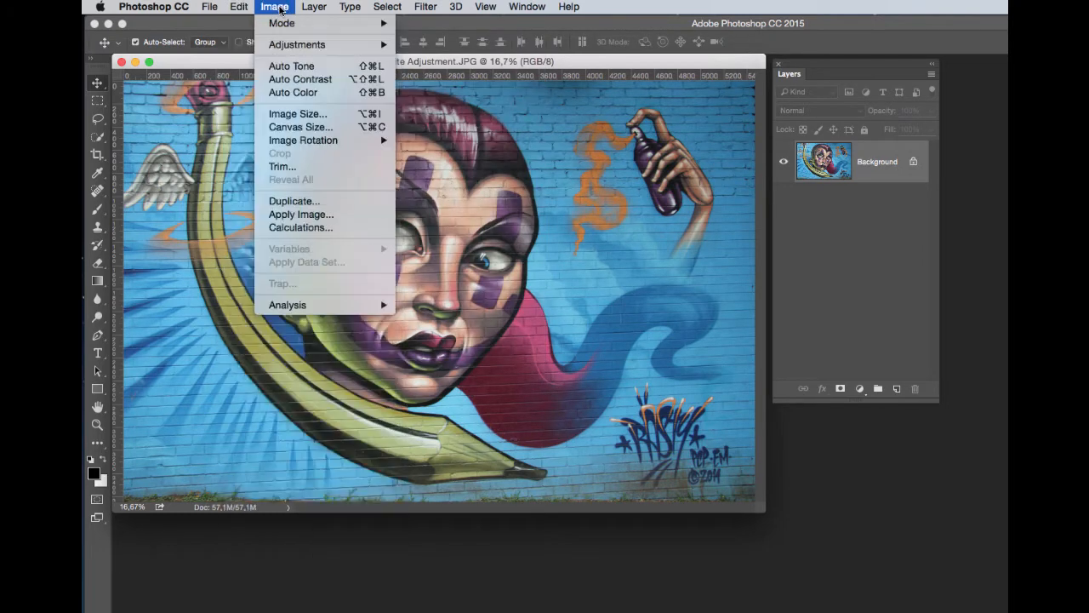
pyautogui.click(279, 8)
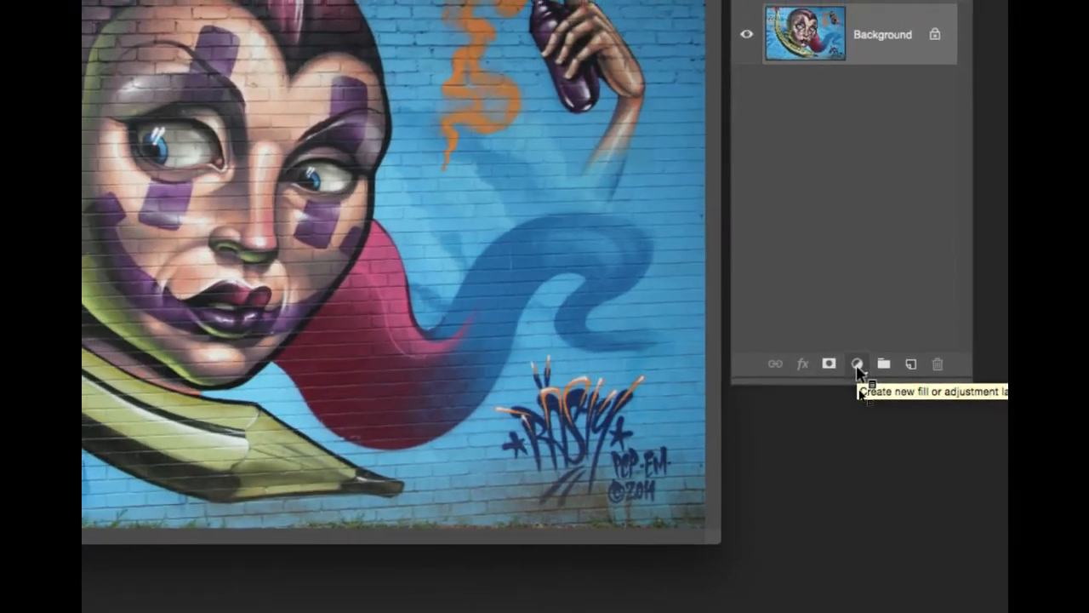
# Add a Black & White adjustment layer above the background and open its properties.
pyautogui.click(857, 362)
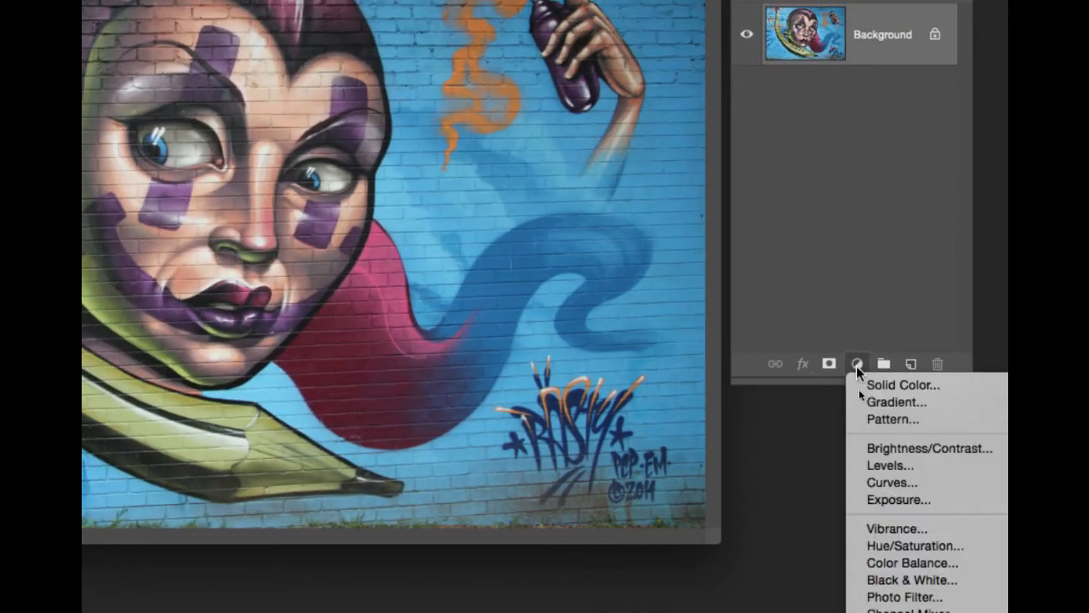
pyautogui.click(915, 579)
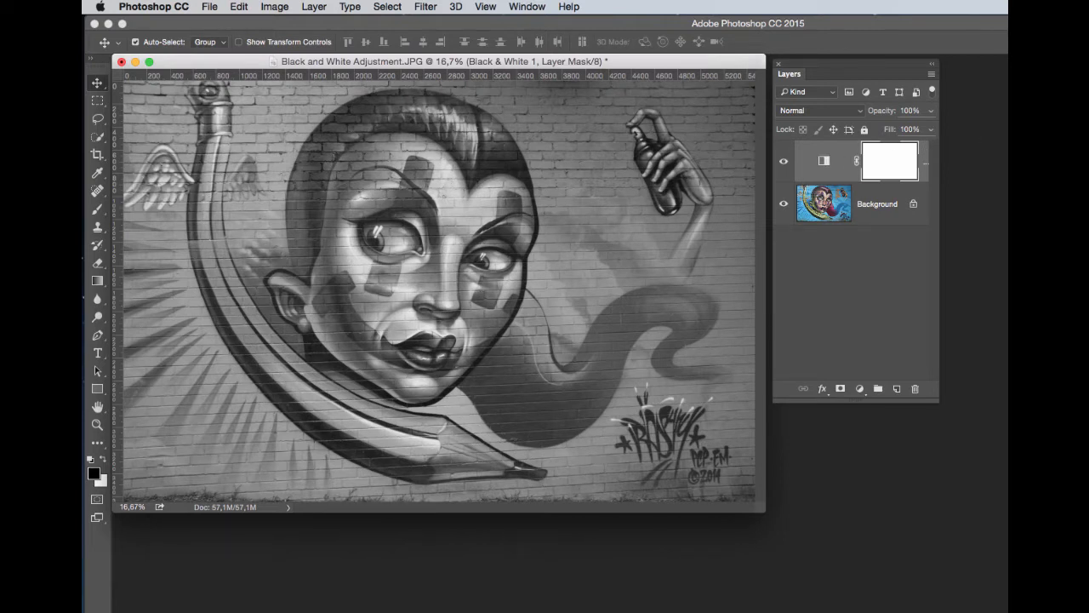
pyautogui.moveTo(1085, 243); pyautogui.dragTo(827, 235)
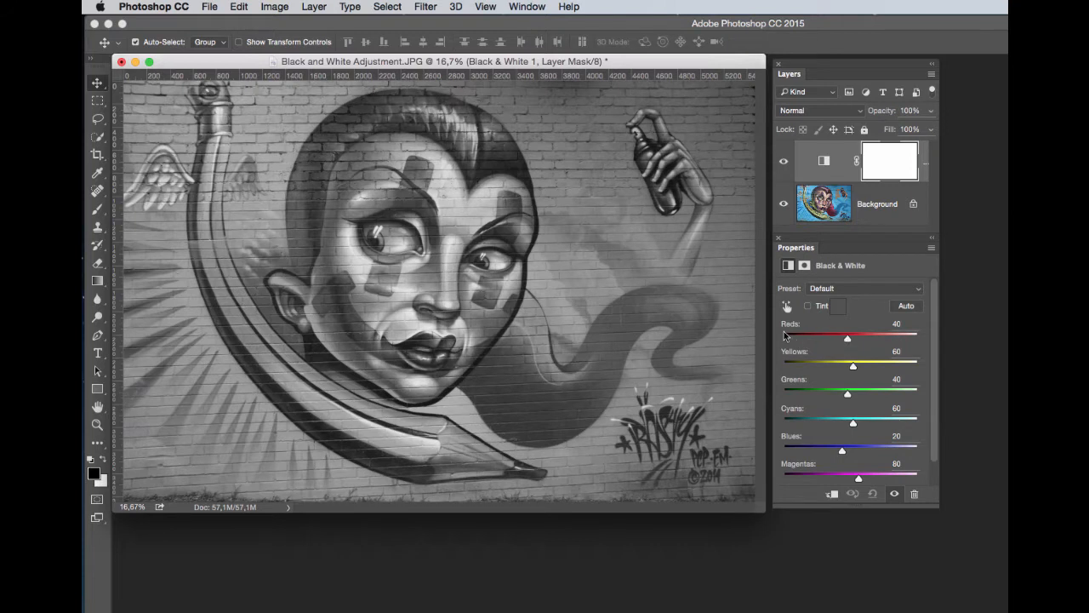
# Adjust the Black & White colour sliders to Reds 77, Yellows 128, Greens 73, Cyans 42, Blues -4, Magentas 9.
pyautogui.moveTo(788, 330); pyautogui.dragTo(840, 358)
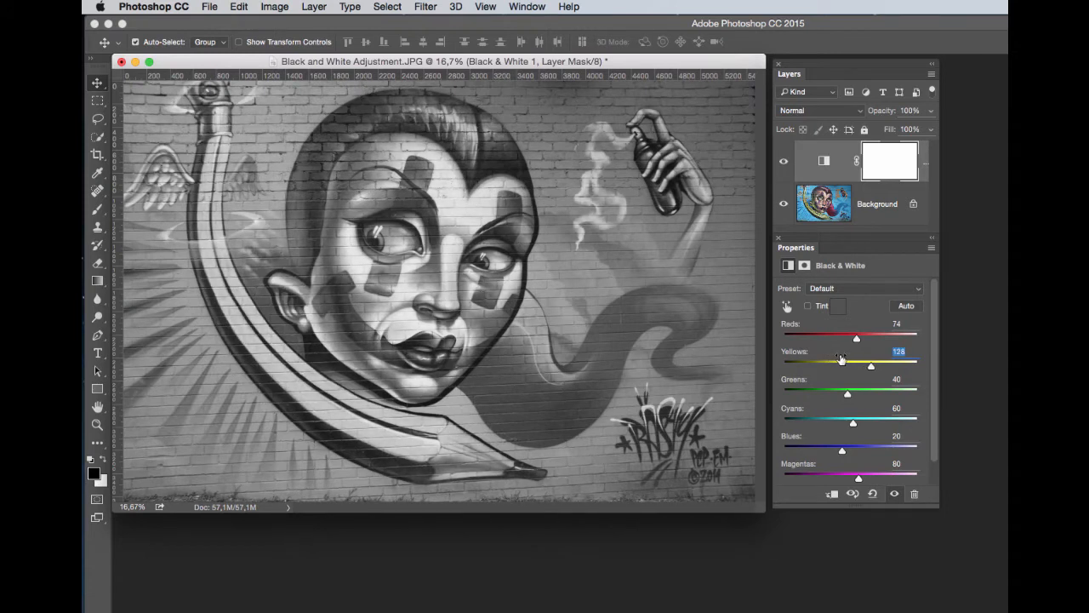
pyautogui.moveTo(790, 329)
pyautogui.mouseDown()
pyautogui.moveTo(799, 329)
pyautogui.moveTo(791, 328)
pyautogui.mouseUp()
pyautogui.moveTo(805, 383); pyautogui.dragTo(775, 464)
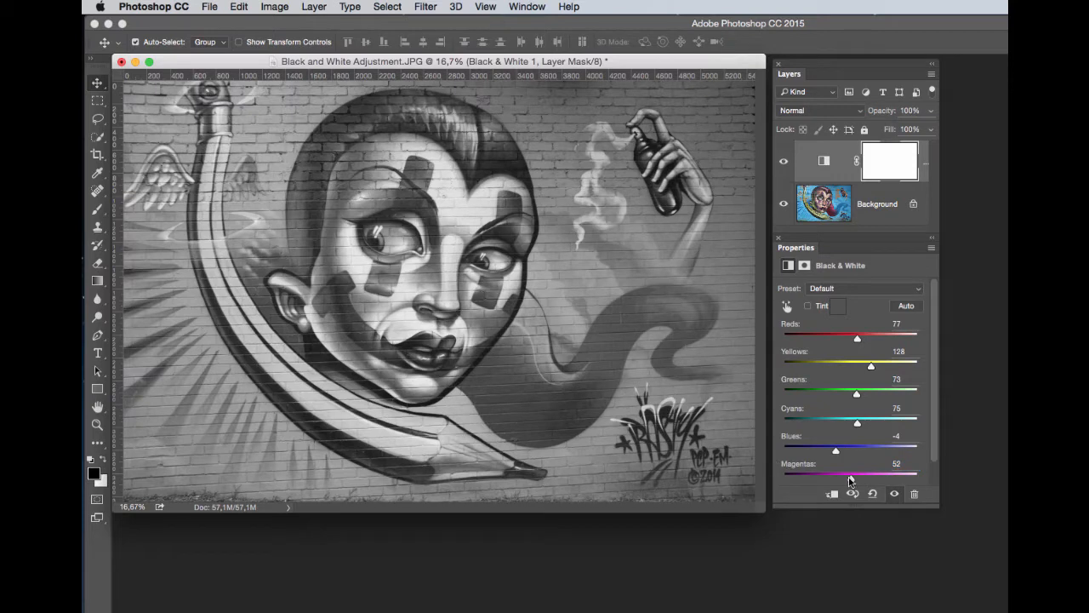
pyautogui.moveTo(849, 479); pyautogui.dragTo(839, 479)
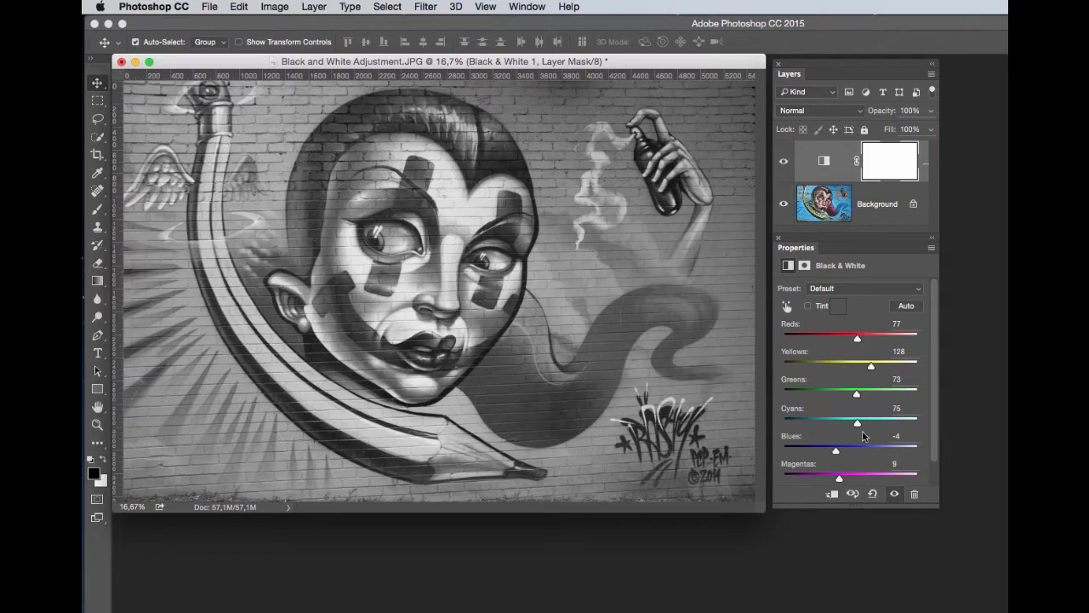
pyautogui.moveTo(856, 423); pyautogui.dragTo(849, 426)
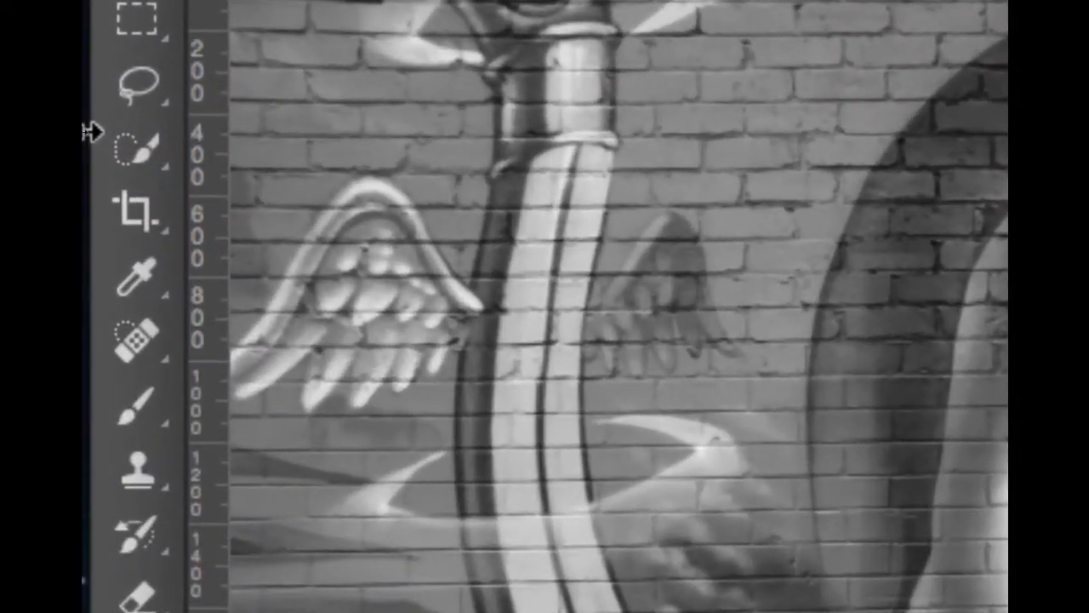
# Select the yellow pencil shape along the face with the Quick Selection tool.
pyautogui.click(126, 151)
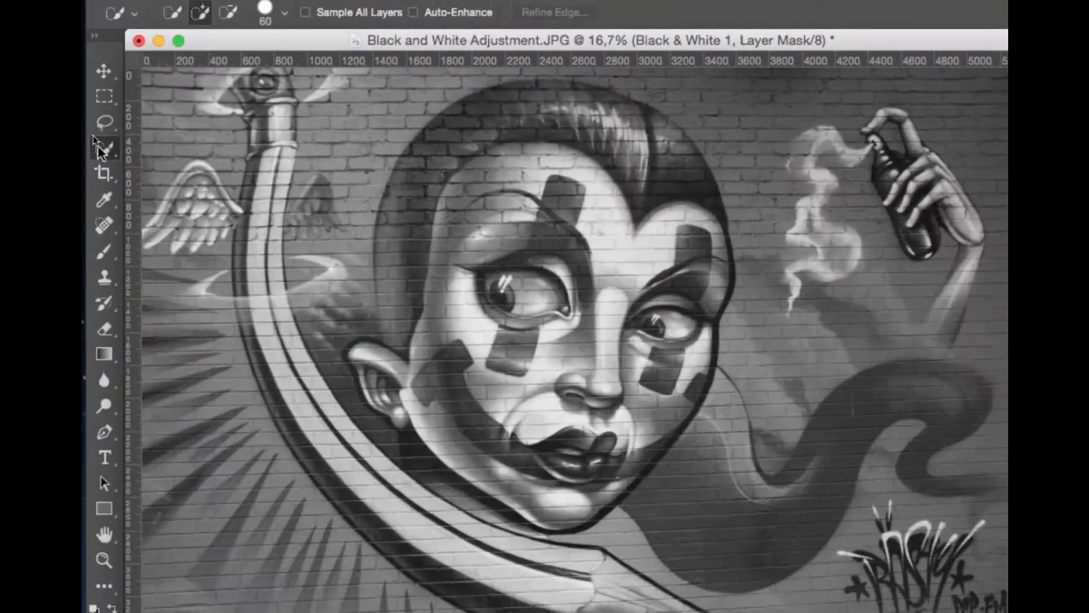
pyautogui.moveTo(267, 331)
pyautogui.mouseDown()
pyautogui.moveTo(295, 352)
pyautogui.moveTo(281, 313)
pyautogui.moveTo(305, 403)
pyautogui.moveTo(402, 499)
pyautogui.moveTo(329, 397)
pyautogui.moveTo(332, 367)
pyautogui.moveTo(388, 426)
pyautogui.moveTo(363, 412)
pyautogui.mouseUp()
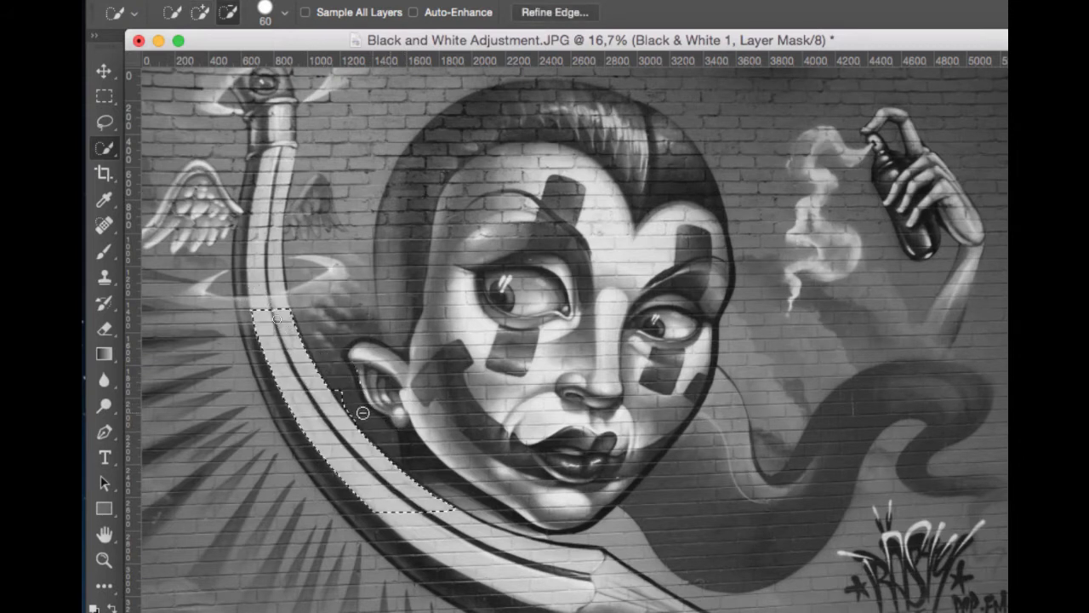
pyautogui.moveTo(383, 498)
pyautogui.mouseDown()
pyautogui.moveTo(442, 511)
pyautogui.moveTo(496, 563)
pyautogui.moveTo(553, 579)
pyautogui.moveTo(511, 544)
pyautogui.moveTo(460, 531)
pyautogui.mouseUp()
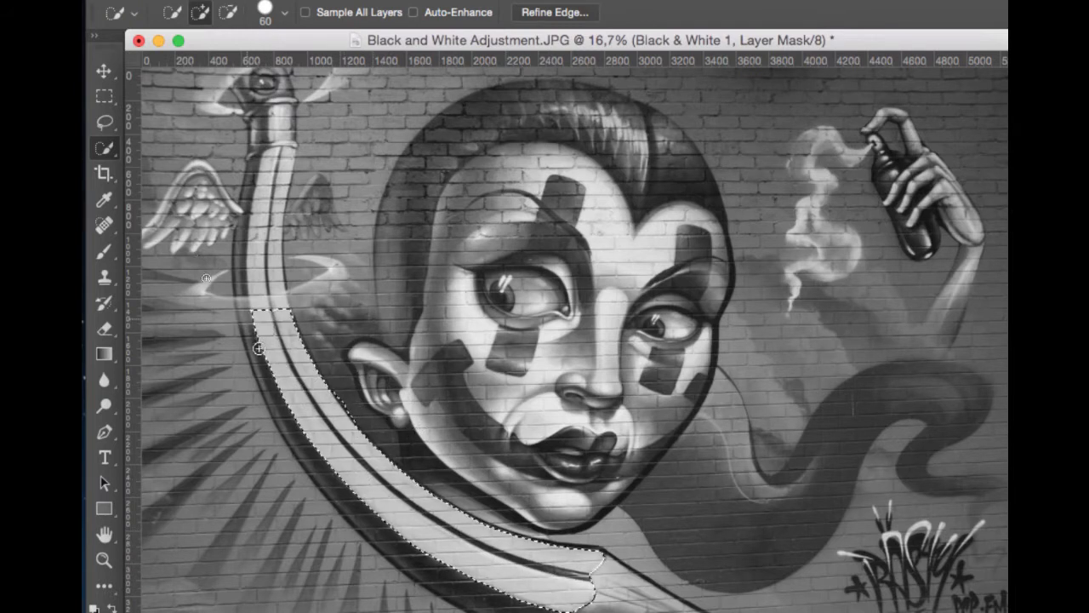
pyautogui.moveTo(258, 348)
pyautogui.mouseDown()
pyautogui.moveTo(287, 418)
pyautogui.moveTo(363, 516)
pyautogui.moveTo(452, 576)
pyautogui.moveTo(566, 606)
pyautogui.moveTo(558, 589)
pyautogui.mouseUp()
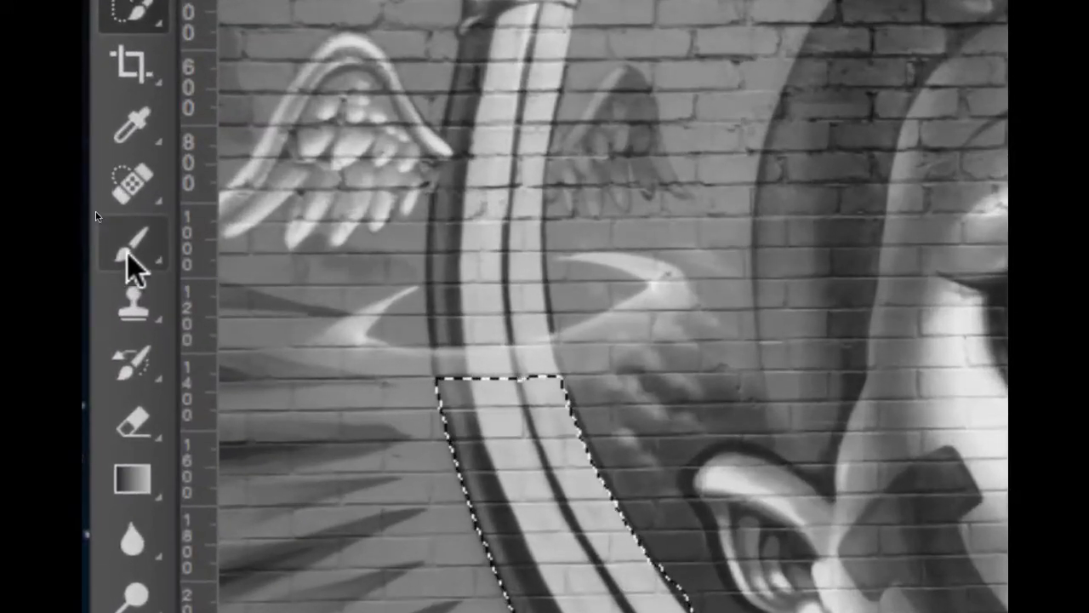
# Paint black over the selected pencil on the adjustment layer's mask with the Brush tool.
pyautogui.click(103, 257)
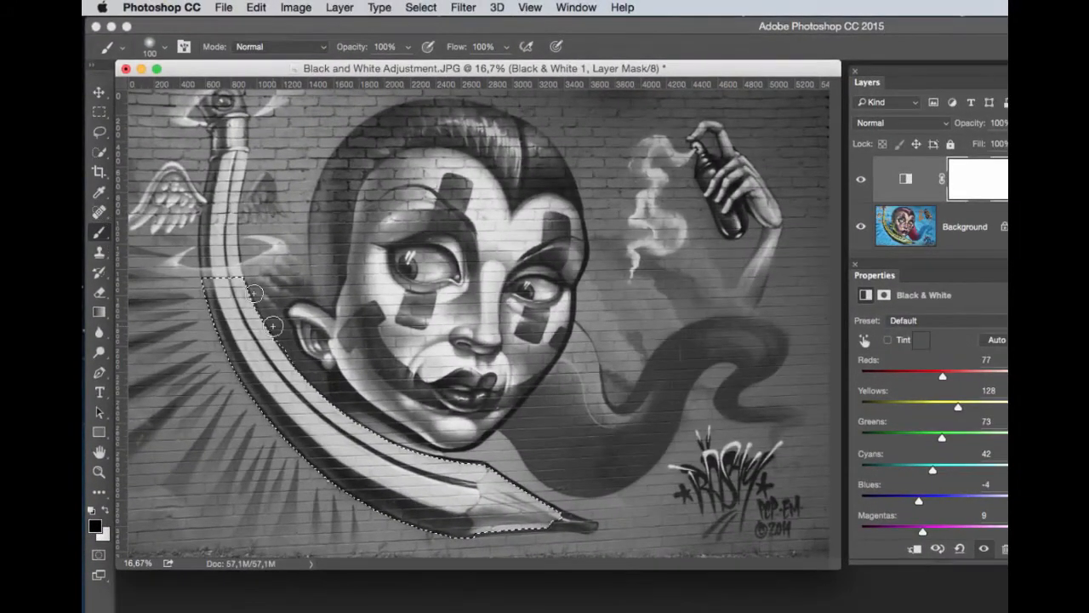
pyautogui.moveTo(243, 281)
pyautogui.mouseDown()
pyautogui.moveTo(199, 283)
pyautogui.moveTo(240, 280)
pyautogui.moveTo(223, 283)
pyautogui.moveTo(252, 290)
pyautogui.moveTo(201, 294)
pyautogui.moveTo(252, 291)
pyautogui.moveTo(195, 303)
pyautogui.moveTo(262, 295)
pyautogui.moveTo(206, 316)
pyautogui.moveTo(266, 301)
pyautogui.moveTo(210, 320)
pyautogui.moveTo(286, 316)
pyautogui.moveTo(228, 331)
pyautogui.moveTo(287, 320)
pyautogui.moveTo(207, 351)
pyautogui.moveTo(270, 339)
pyautogui.moveTo(234, 315)
pyautogui.moveTo(224, 360)
pyautogui.moveTo(272, 314)
pyautogui.moveTo(220, 366)
pyautogui.moveTo(294, 369)
pyautogui.moveTo(266, 334)
pyautogui.moveTo(295, 362)
pyautogui.moveTo(290, 384)
pyautogui.moveTo(334, 389)
pyautogui.moveTo(275, 401)
pyautogui.moveTo(307, 384)
pyautogui.moveTo(280, 393)
pyautogui.moveTo(321, 429)
pyautogui.moveTo(270, 376)
pyautogui.moveTo(320, 433)
pyautogui.moveTo(268, 388)
pyautogui.moveTo(333, 447)
pyautogui.moveTo(296, 400)
pyautogui.moveTo(403, 463)
pyautogui.moveTo(319, 417)
pyautogui.moveTo(477, 468)
pyautogui.mouseUp()
pyautogui.moveTo(371, 457)
pyautogui.mouseDown()
pyautogui.moveTo(438, 502)
pyautogui.moveTo(478, 491)
pyautogui.moveTo(335, 433)
pyautogui.moveTo(244, 351)
pyautogui.moveTo(293, 445)
pyautogui.moveTo(357, 468)
pyautogui.moveTo(258, 390)
pyautogui.mouseUp()
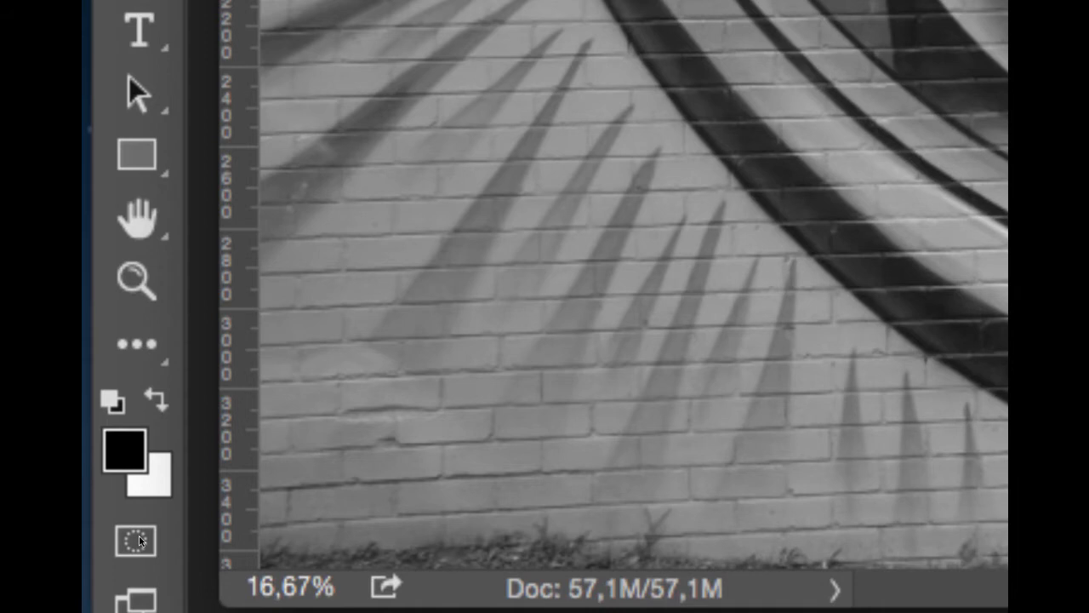
pyautogui.press('x')
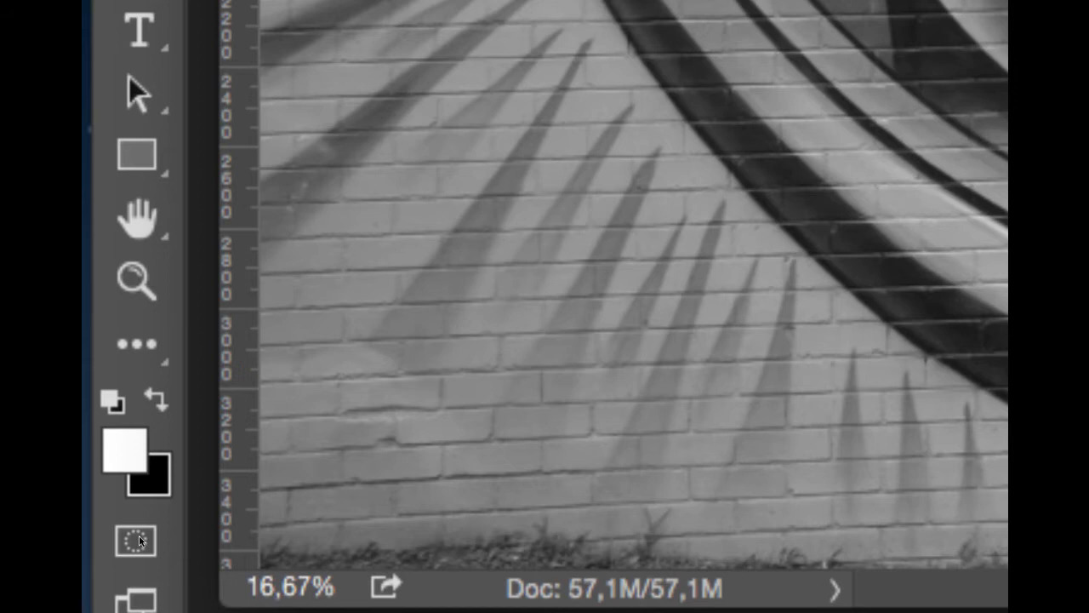
pyautogui.press('x')
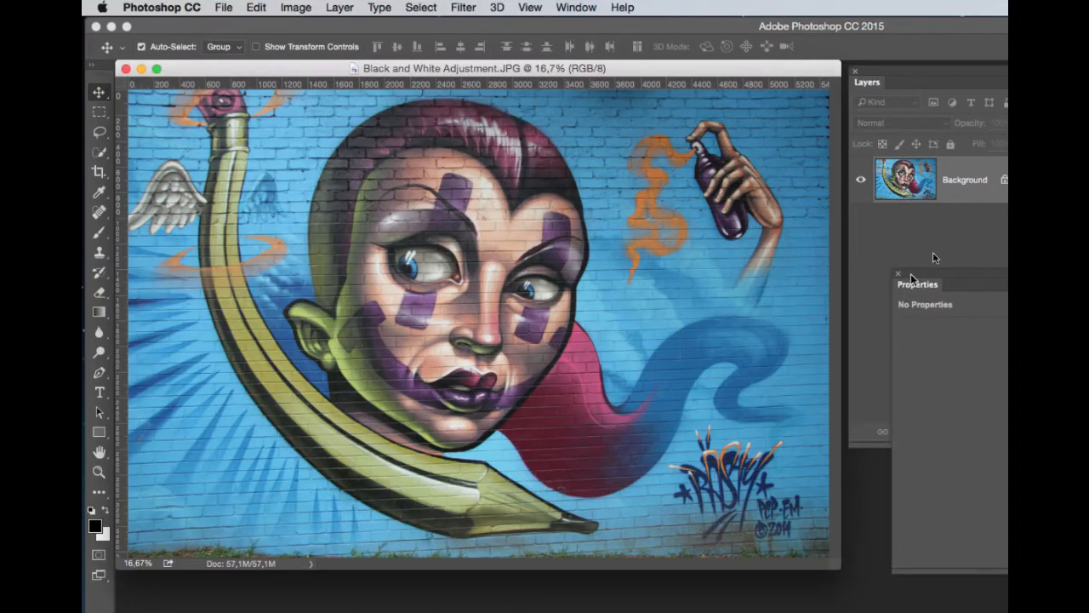
# Open the Channel Mixer adjustment on the colour image and turn on Monochrome.
pyautogui.click(931, 255)
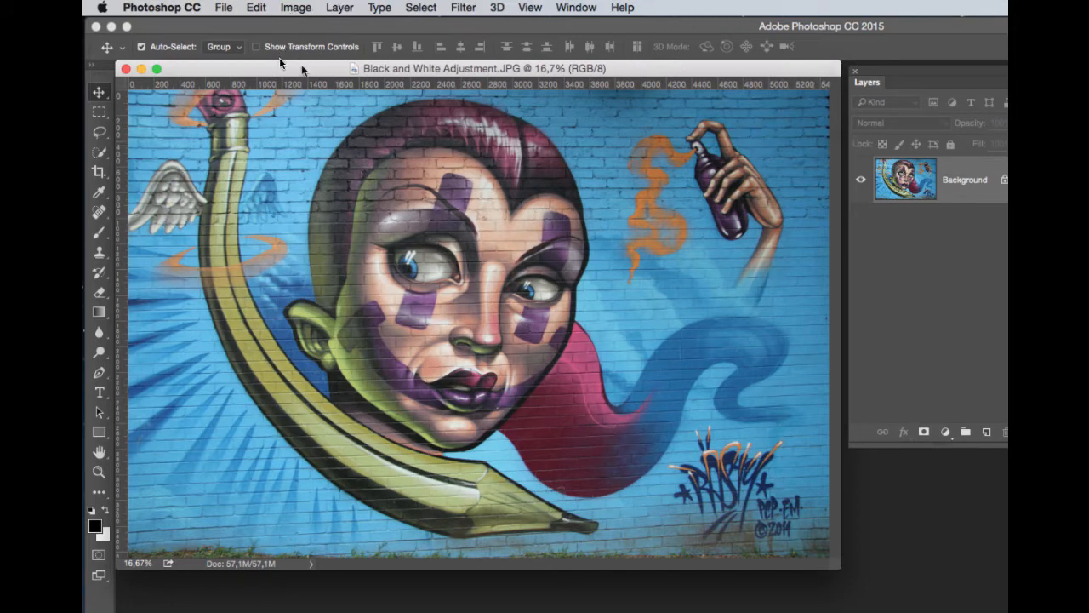
pyautogui.click(299, 10)
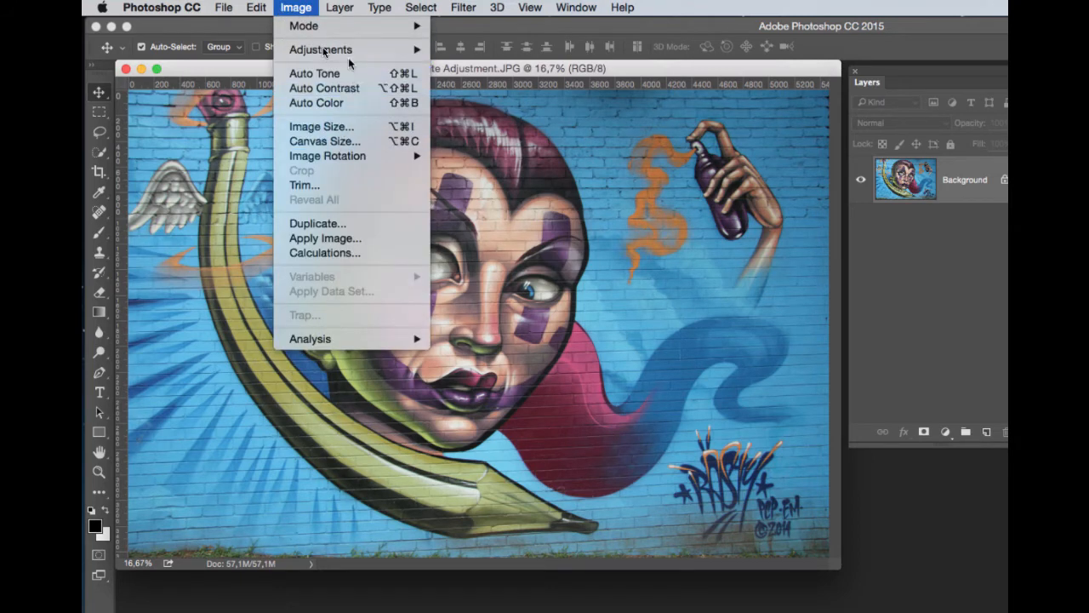
pyautogui.moveTo(349, 49)
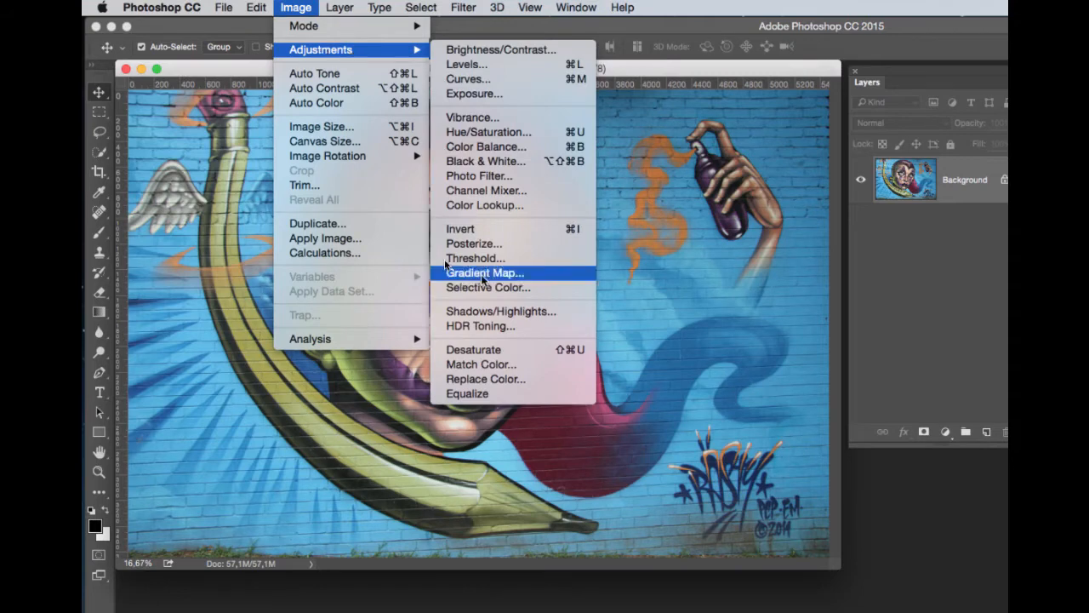
pyautogui.click(489, 191)
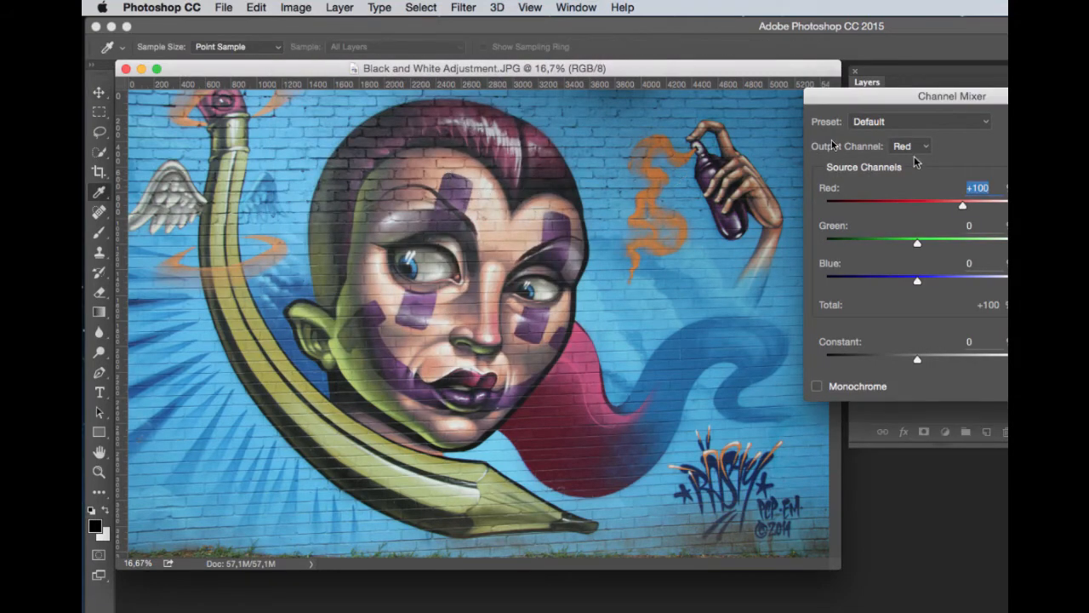
pyautogui.moveTo(878, 105); pyautogui.dragTo(881, 100)
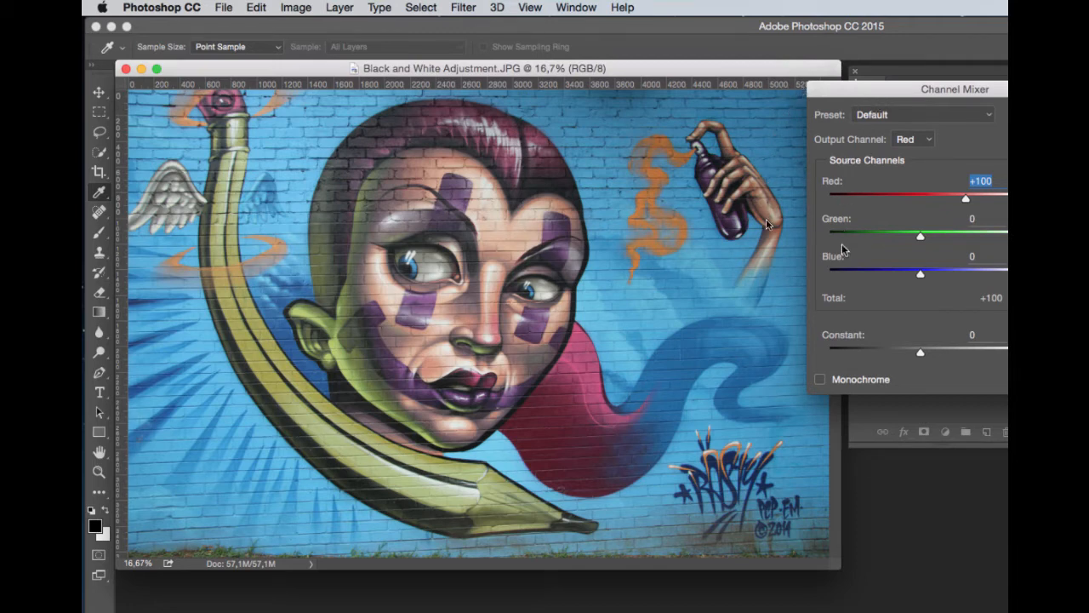
pyautogui.click(820, 379)
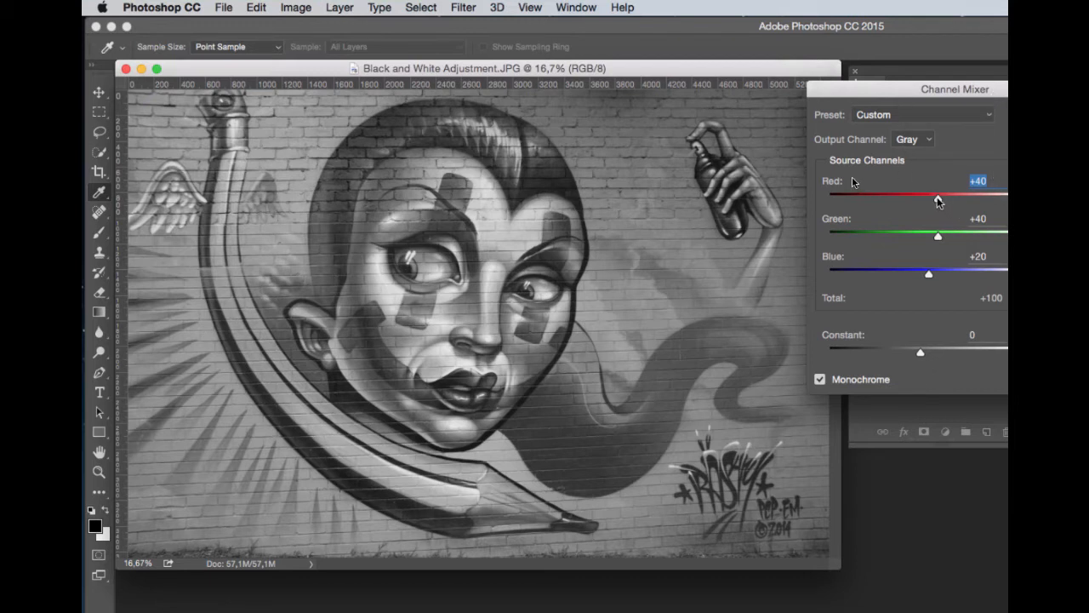
# Set the Channel Mixer to Red +63, Green +54, Blue +16, Constant -13 and apply it.
pyautogui.moveTo(938, 201); pyautogui.dragTo(949, 201)
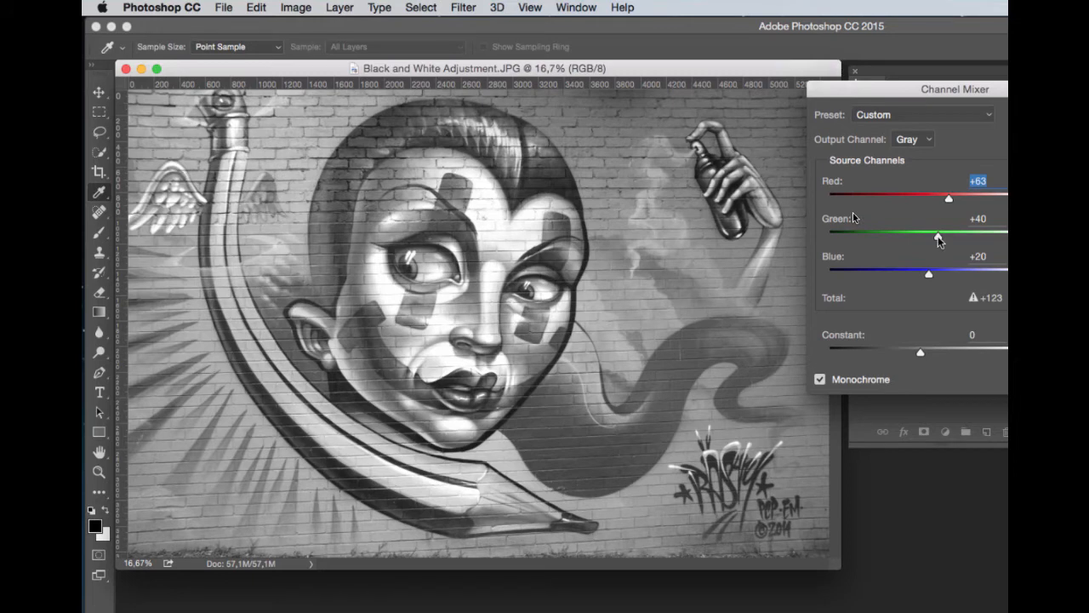
pyautogui.moveTo(938, 237); pyautogui.dragTo(946, 238)
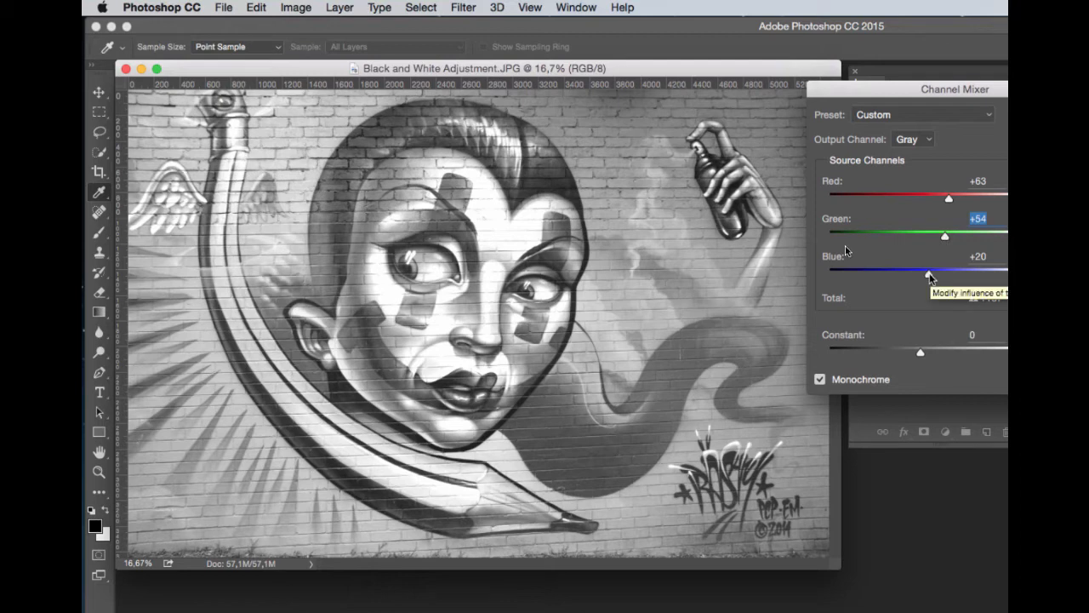
pyautogui.moveTo(930, 277); pyautogui.dragTo(926, 278)
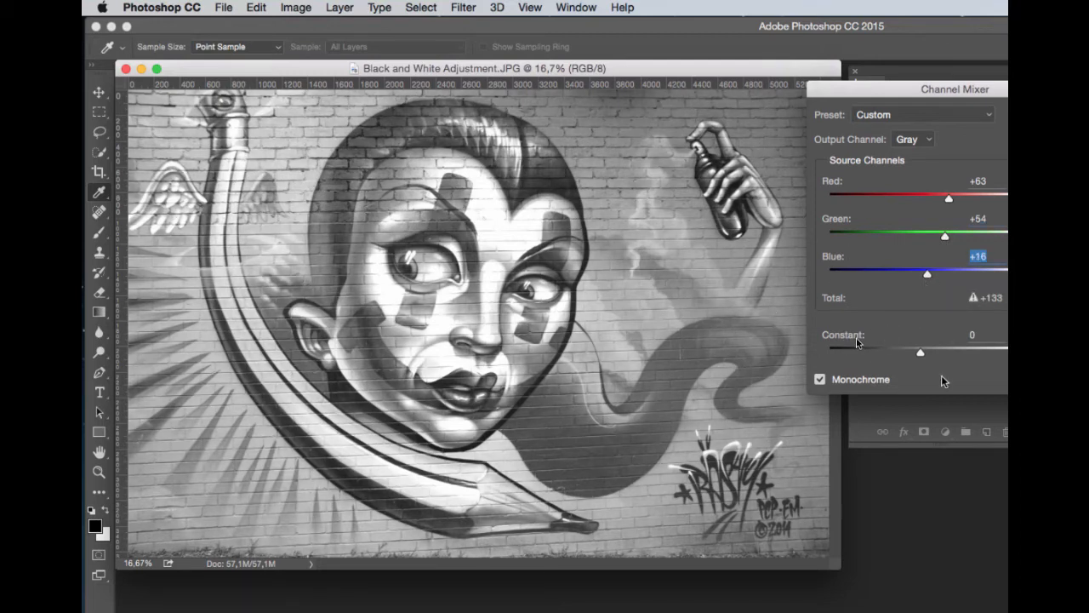
pyautogui.moveTo(920, 355); pyautogui.dragTo(914, 356)
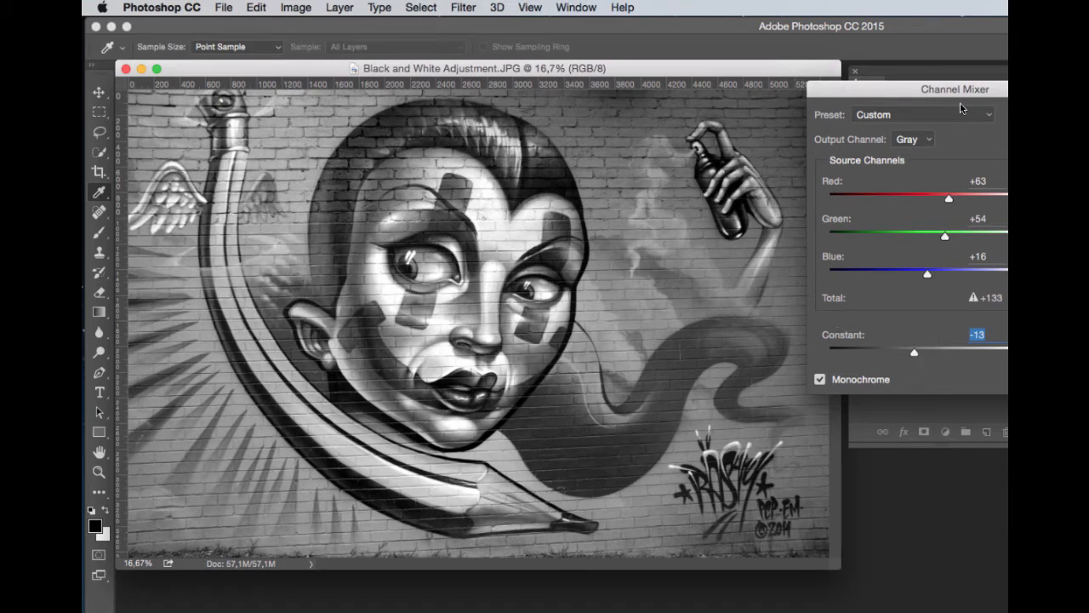
pyautogui.press('Return')
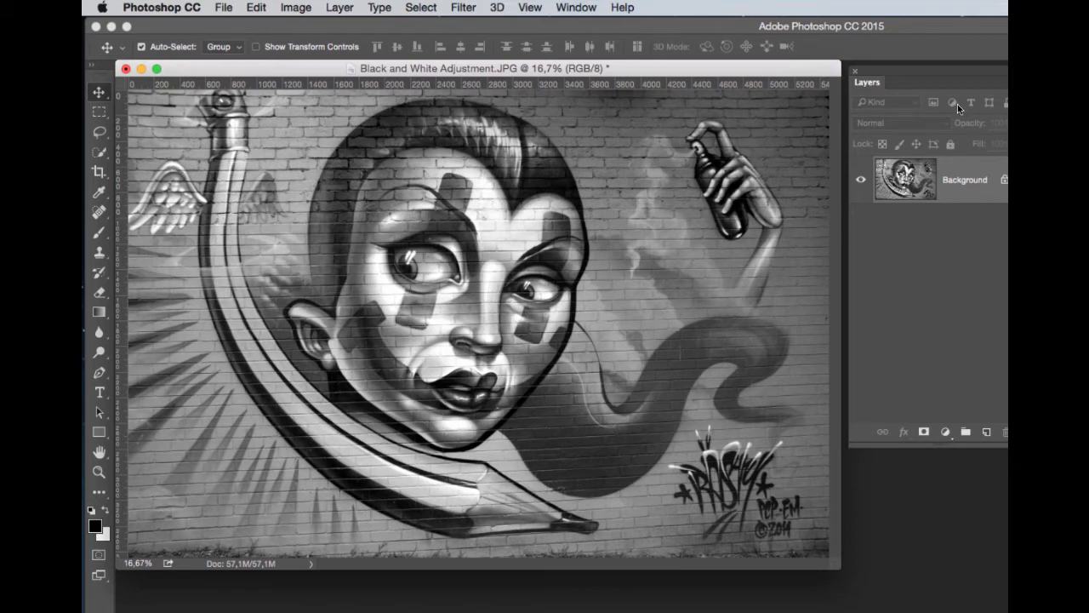
# Revert the image to its last saved version.
pyautogui.click(223, 10)
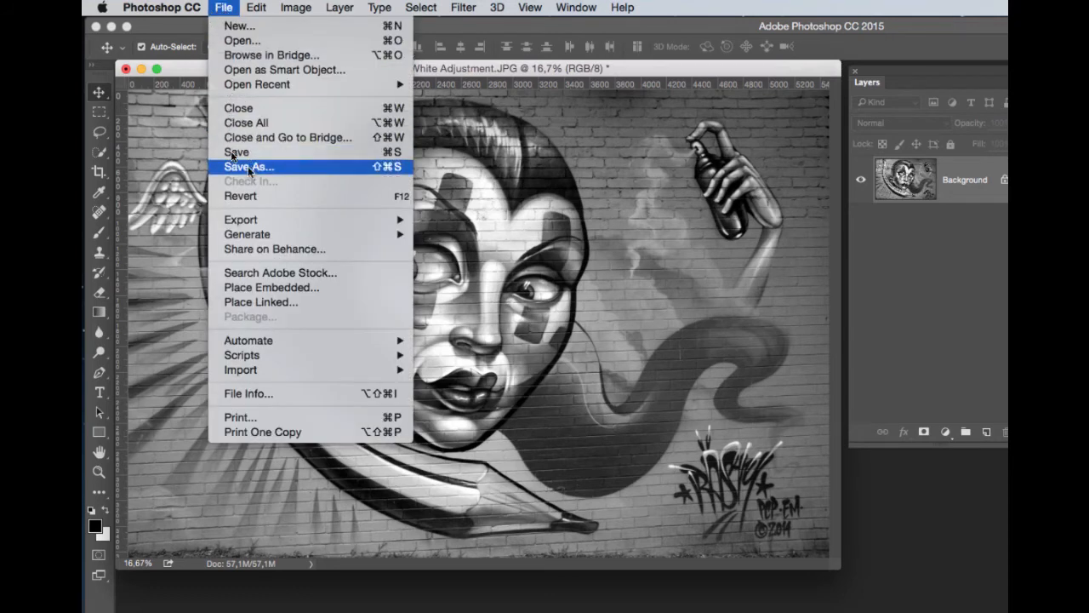
pyautogui.click(246, 195)
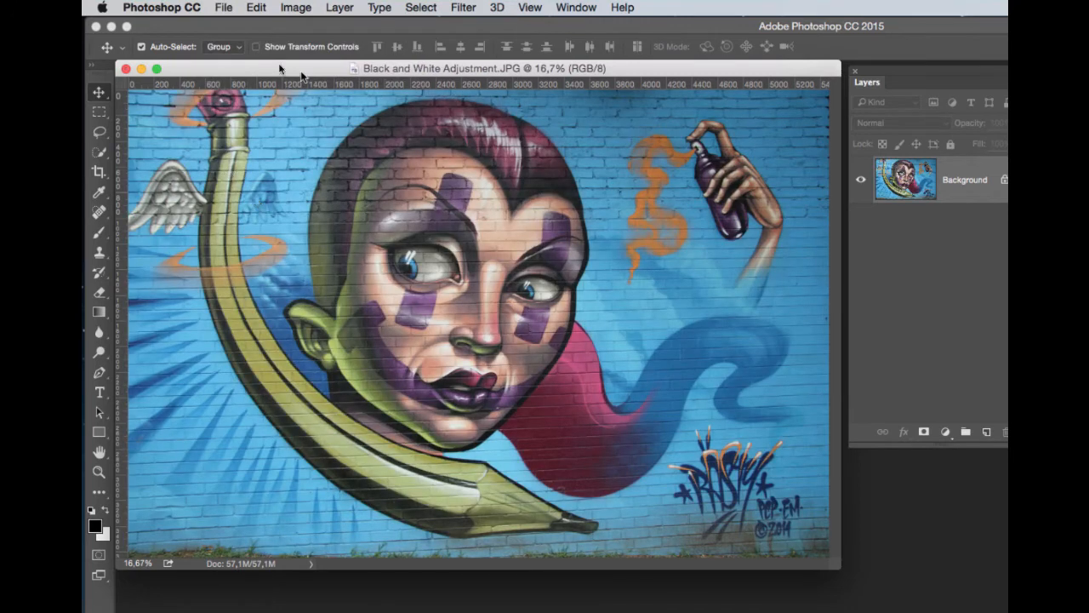
# Open Image Calculations and set the blending mode to Multiply.
pyautogui.click(297, 11)
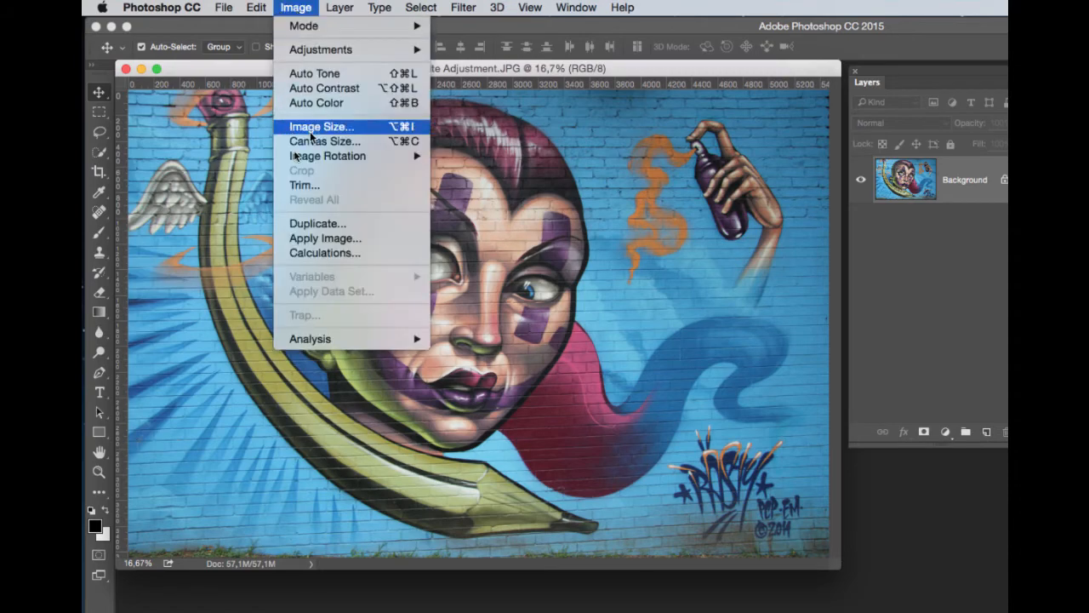
pyautogui.click(325, 252)
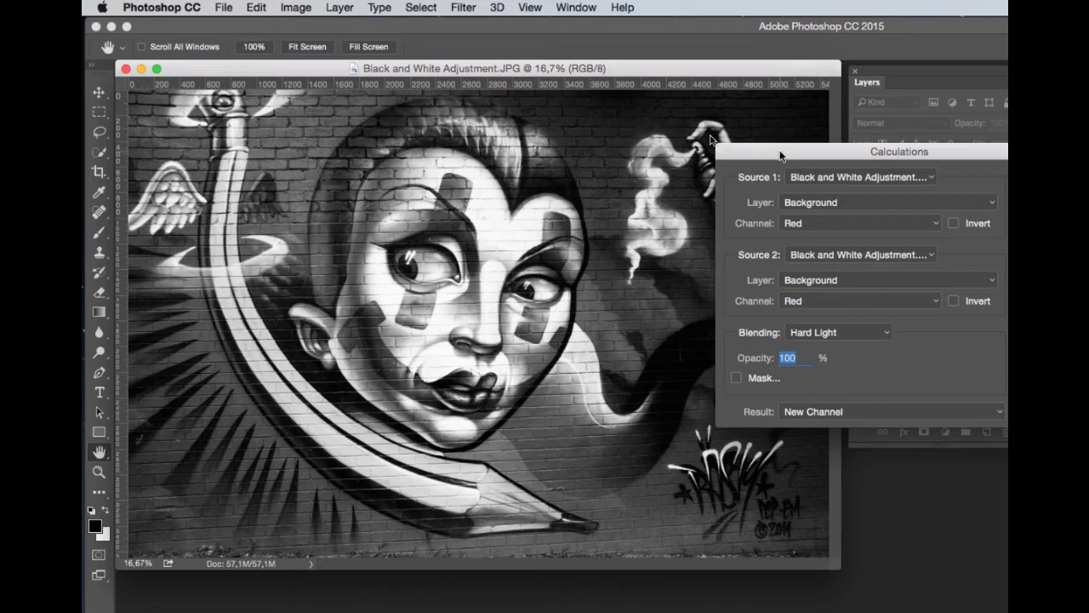
pyautogui.click(885, 332)
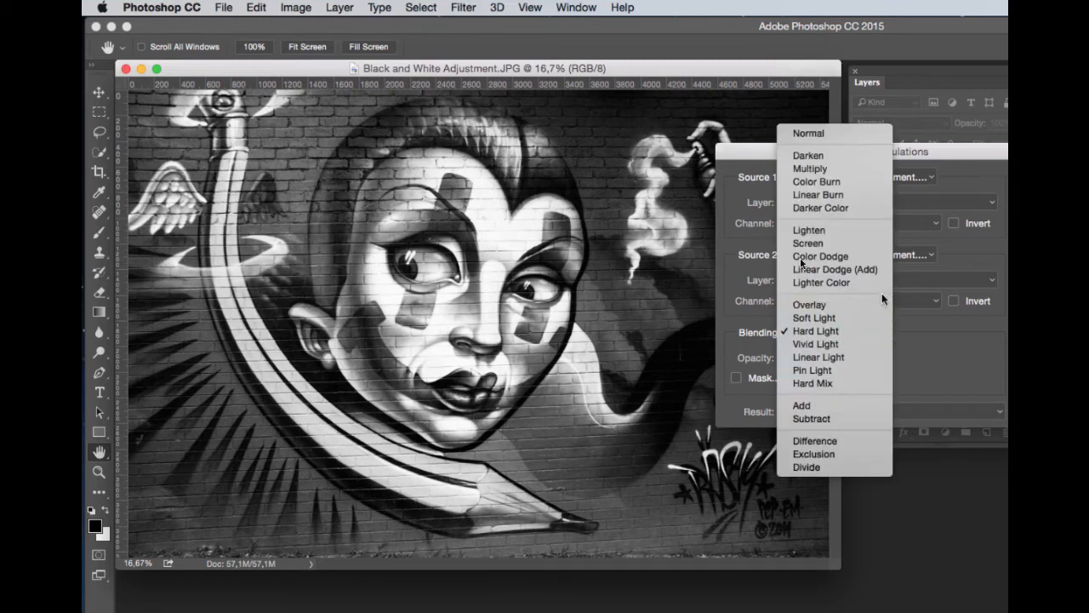
pyautogui.click(808, 169)
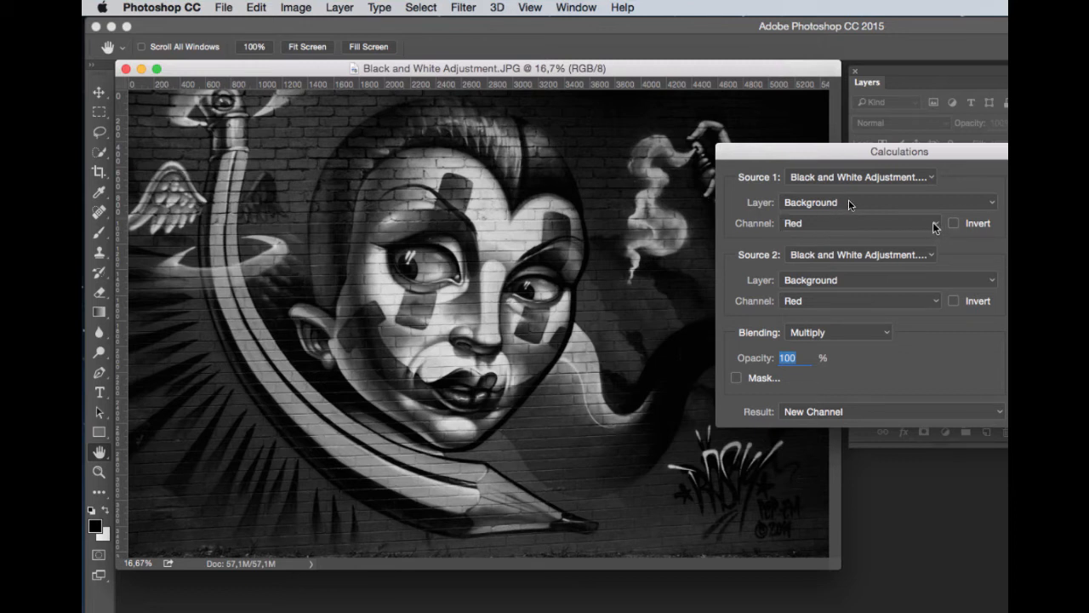
# Set the Calculations blending to Soft Light and try Source 1 Green channel with Source 2 Blue channel.
pyautogui.click(885, 333)
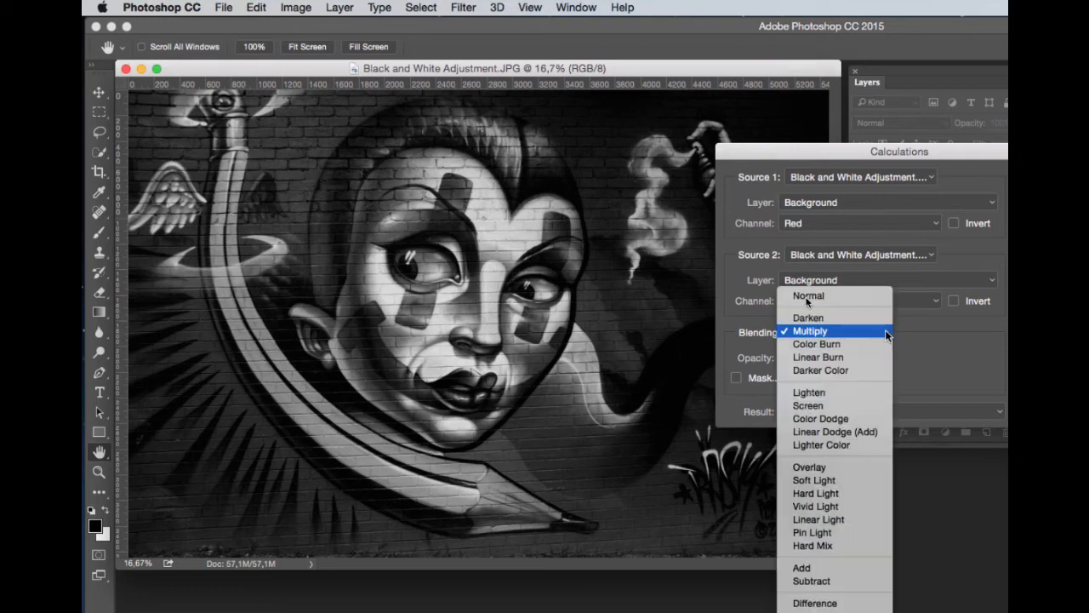
pyautogui.click(857, 481)
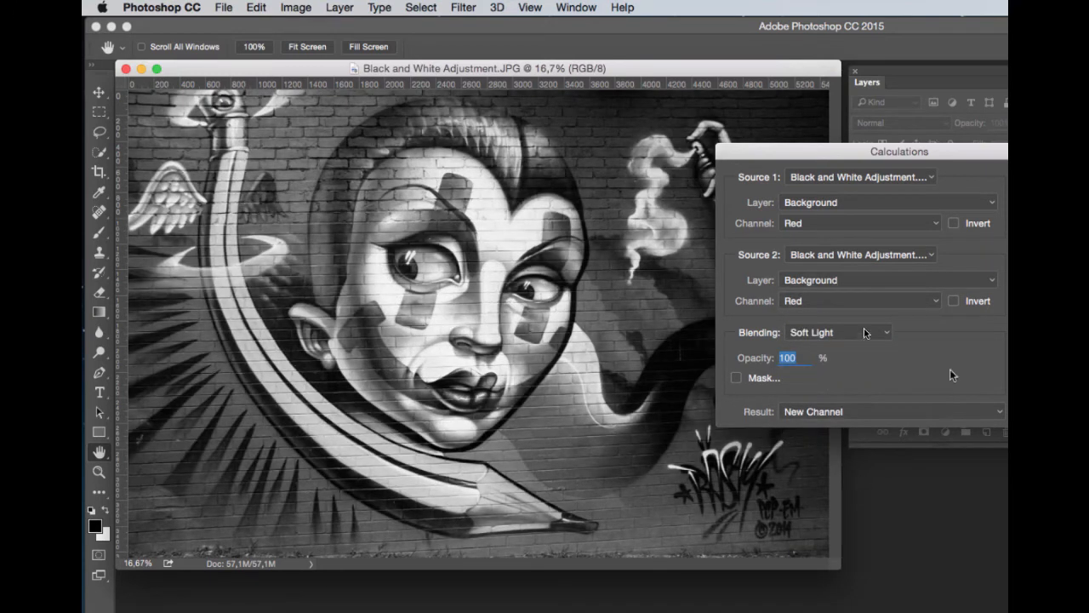
pyautogui.click(935, 224)
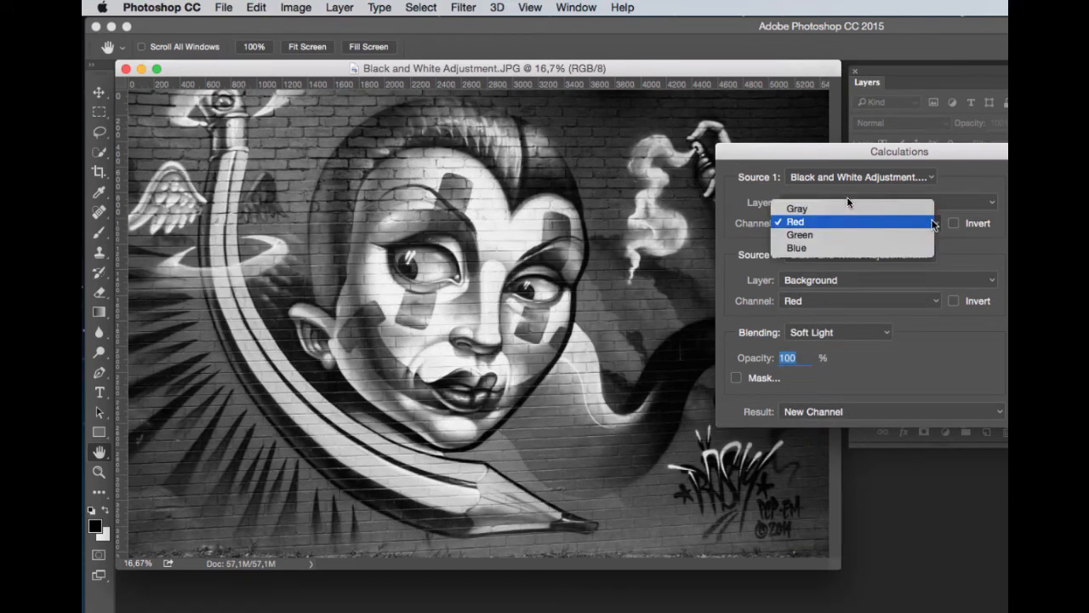
pyautogui.click(879, 235)
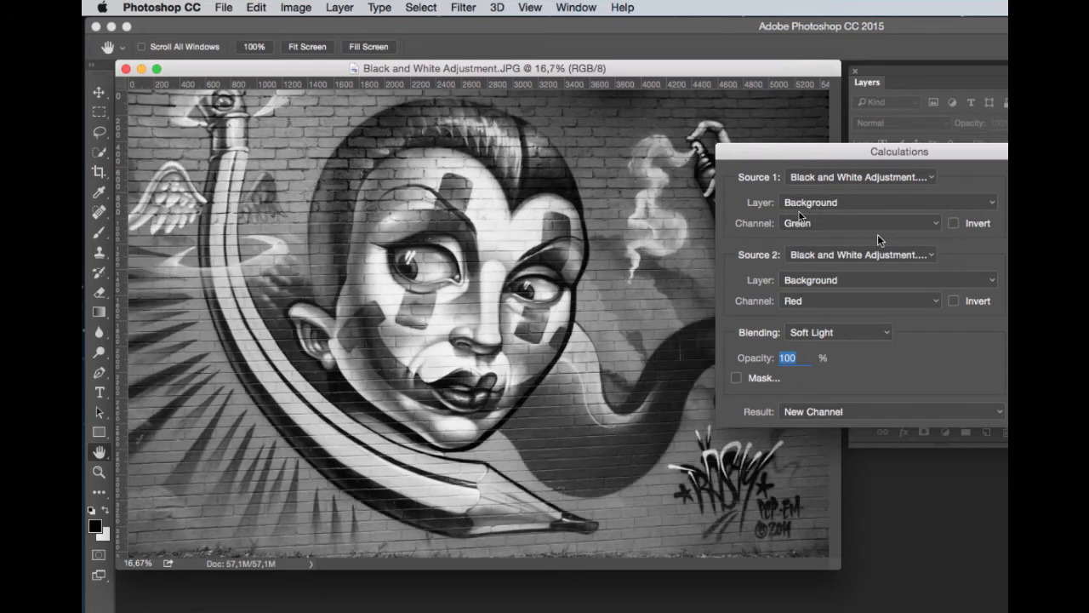
pyautogui.click(936, 301)
pyautogui.click(894, 324)
# Try Source 1 Red channel combined with Source 2 Green channel.
pyautogui.click(936, 223)
pyautogui.click(830, 209)
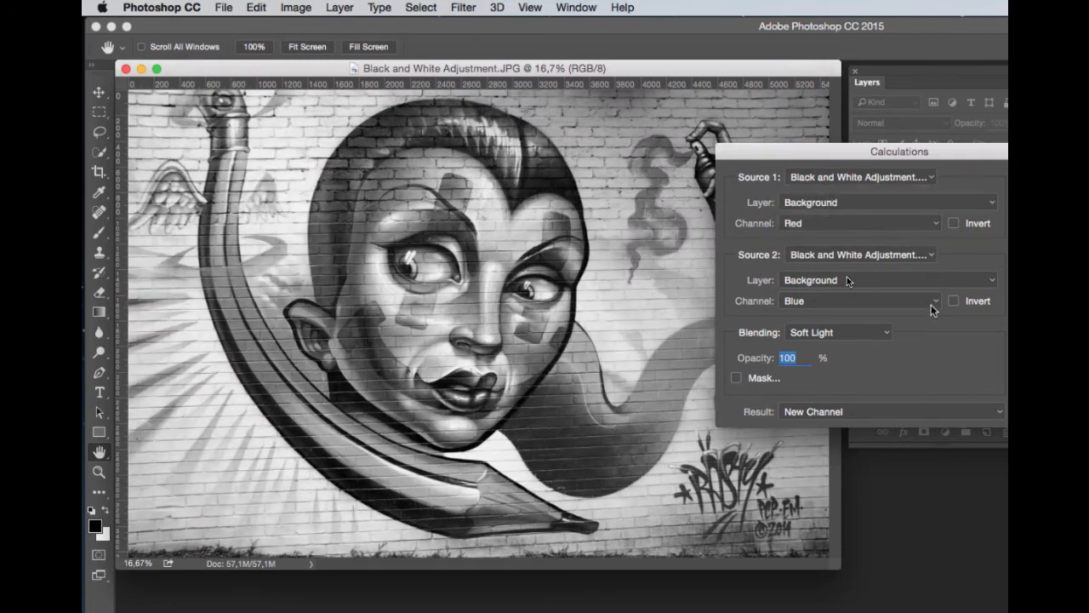
pyautogui.click(934, 301)
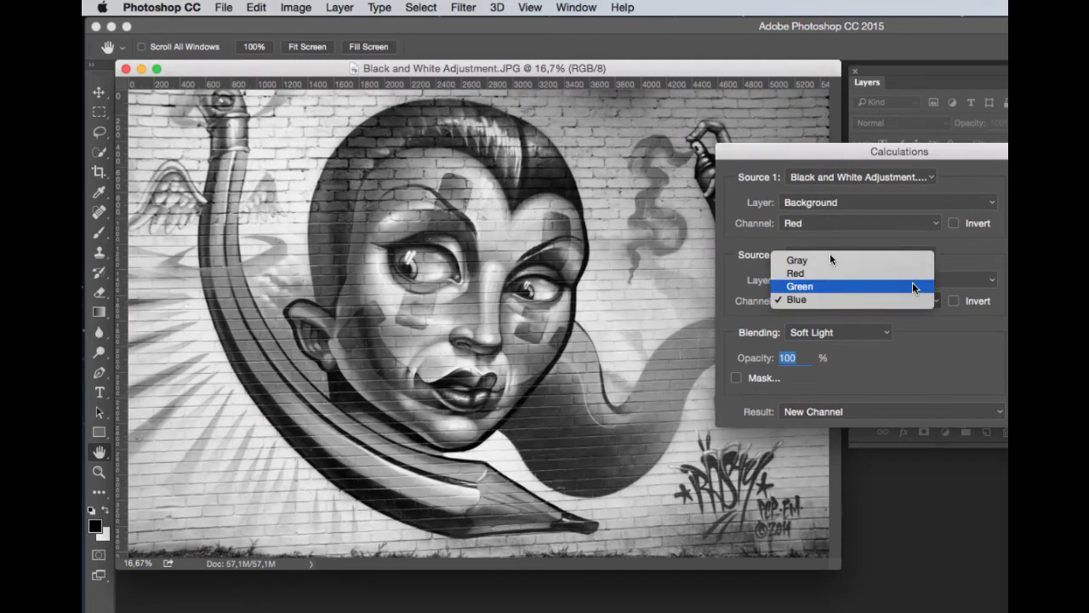
pyautogui.click(912, 282)
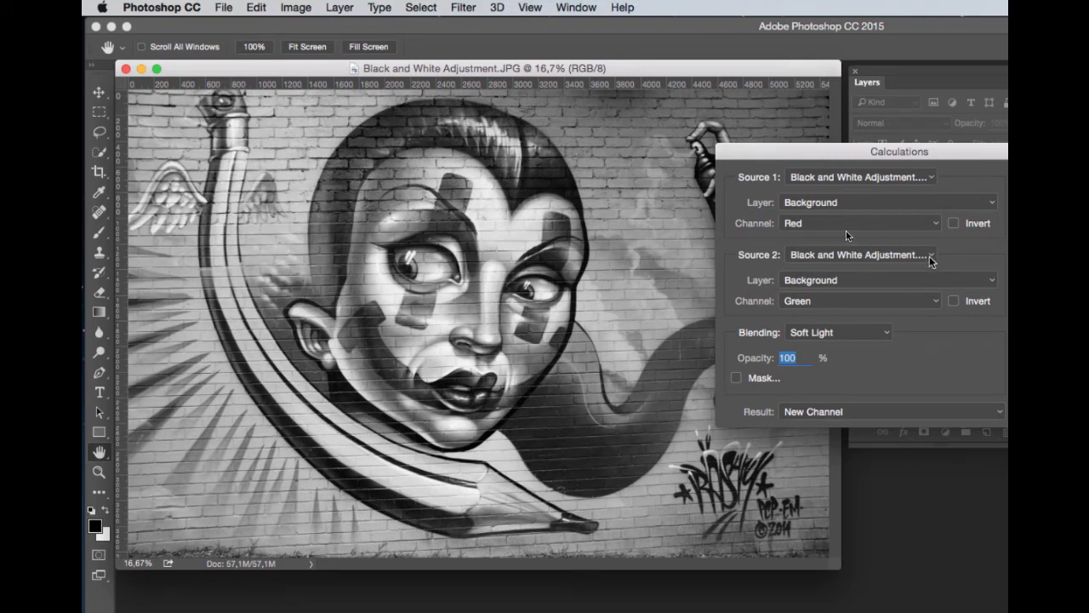
# Set the Source 1 channel to Green and the Source 2 channel to Red.
pyautogui.click(938, 228)
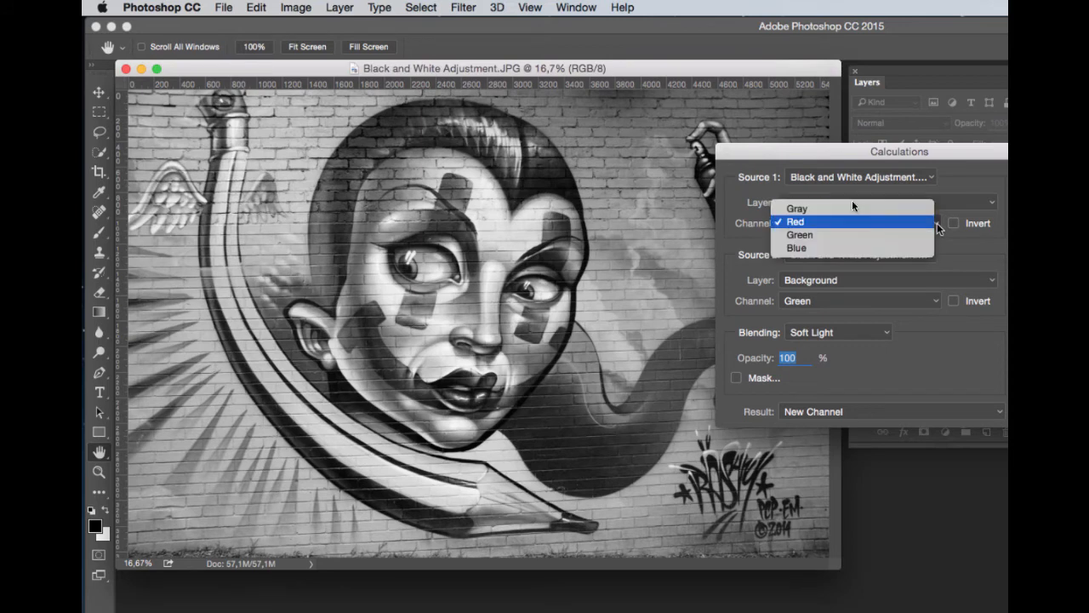
pyautogui.click(905, 237)
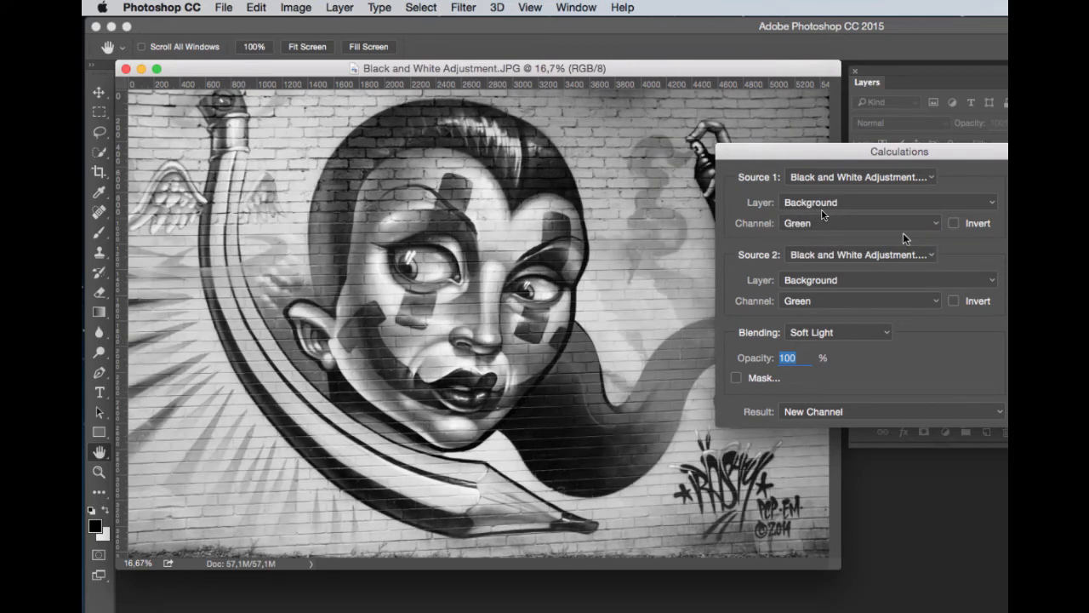
pyautogui.click(934, 300)
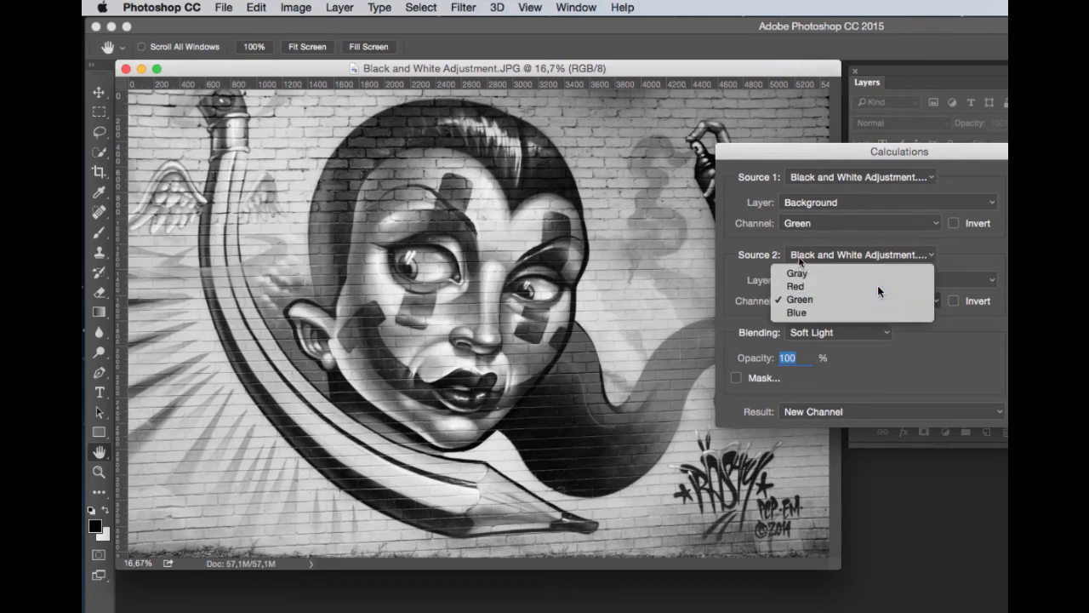
pyautogui.click(877, 286)
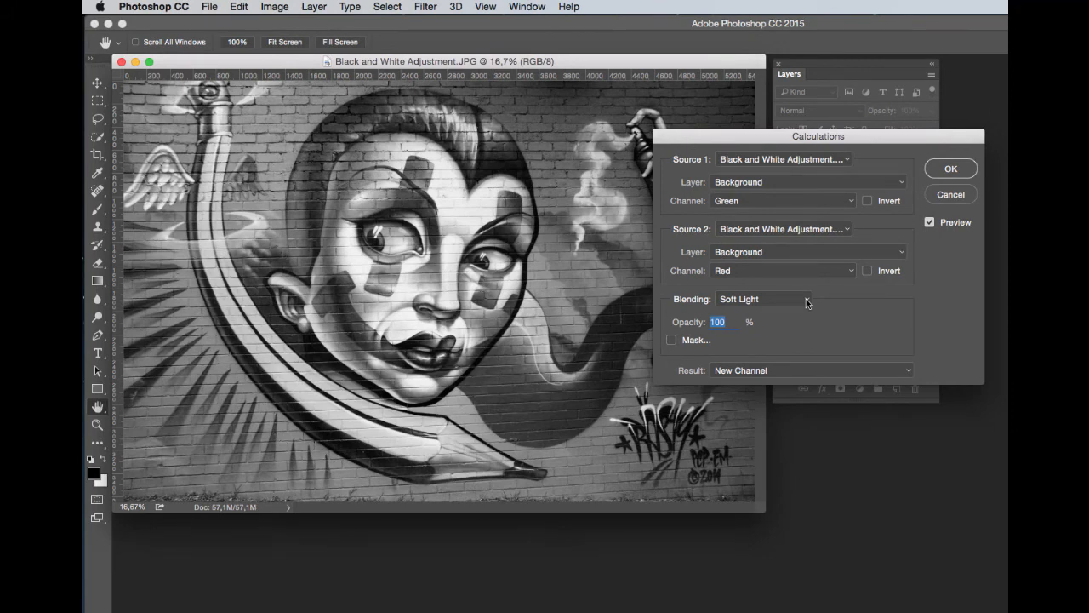
# Preview the Overlay and then the Screen blending modes in Calculations.
pyautogui.click(807, 300)
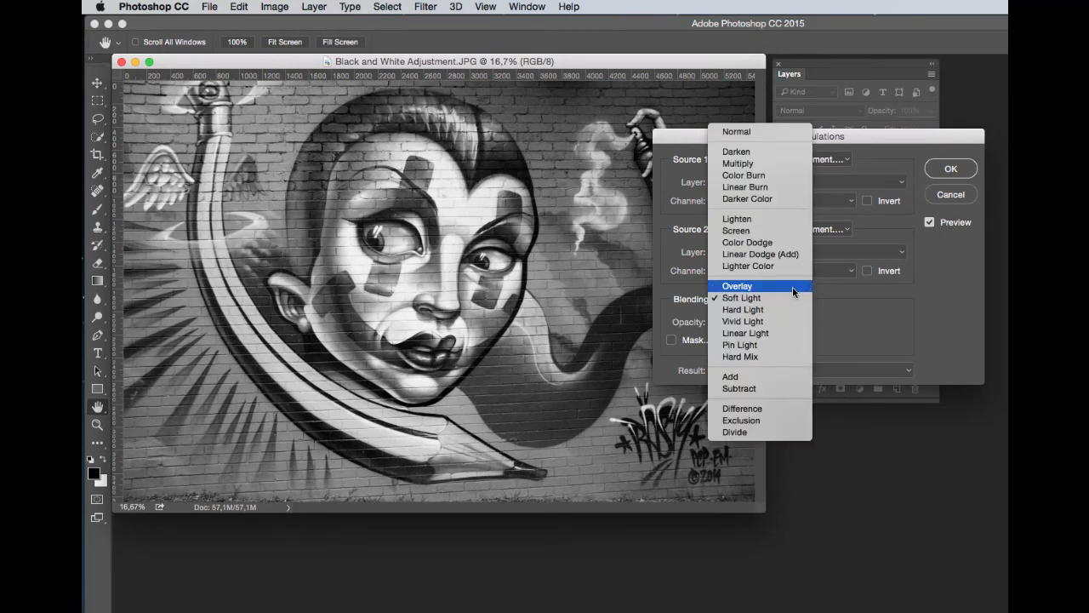
pyautogui.click(792, 288)
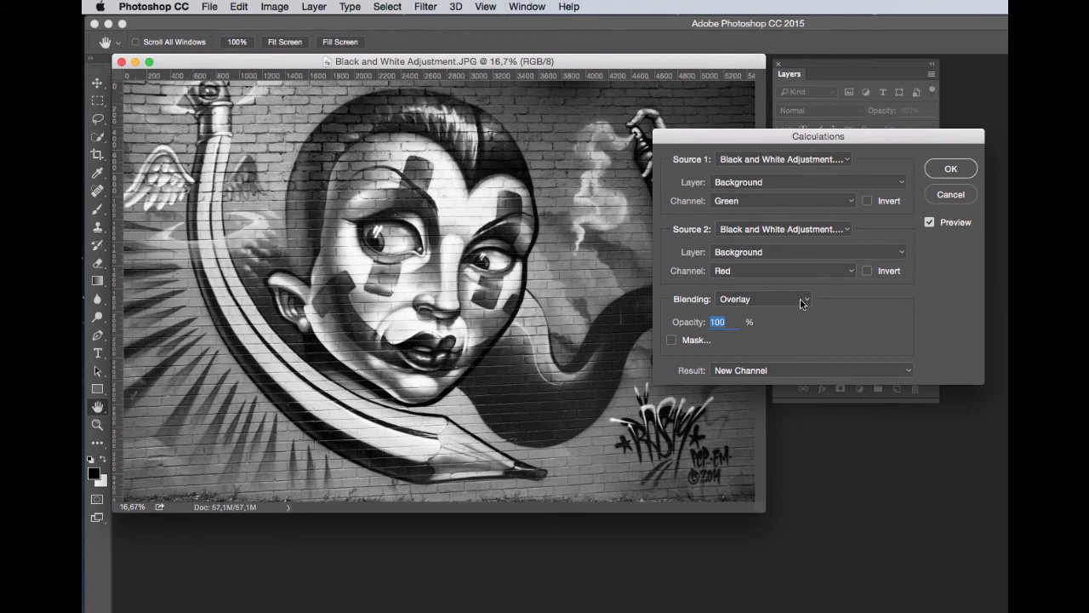
pyautogui.click(803, 301)
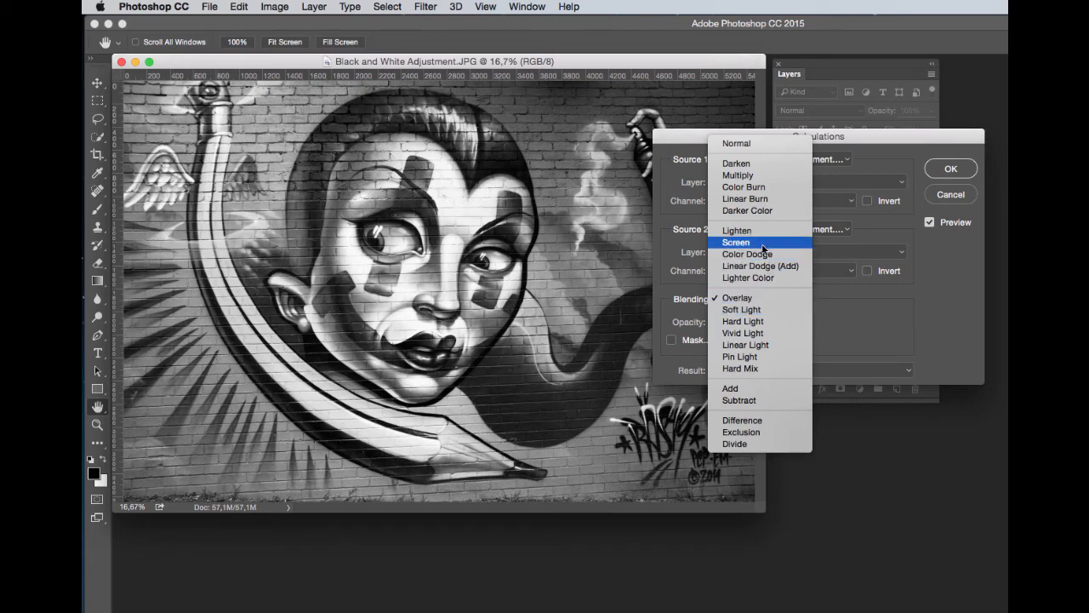
pyautogui.click(737, 242)
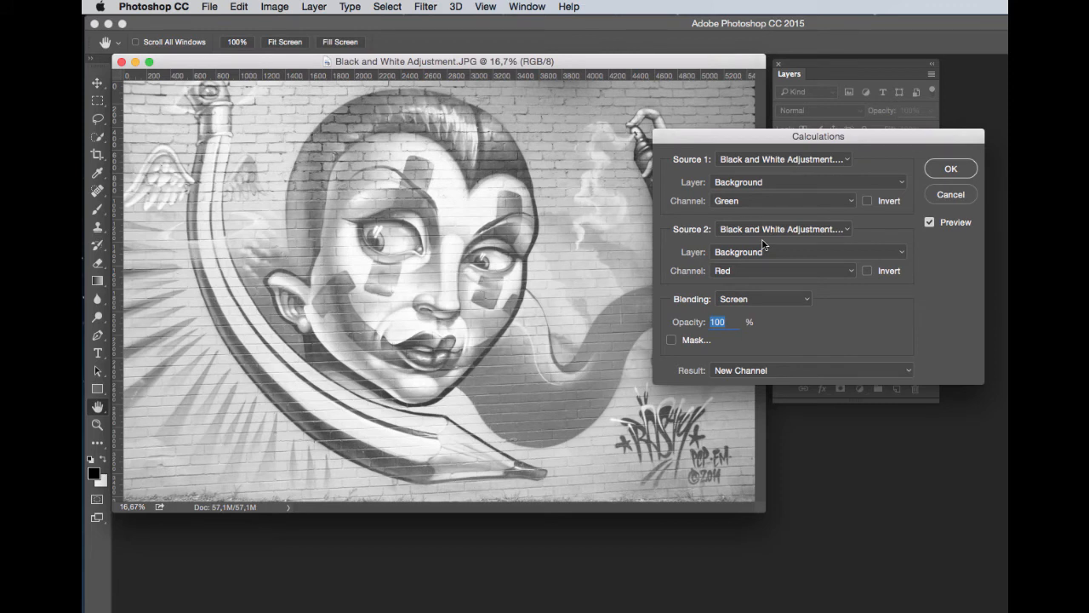
# Set the blending to Overlay and apply the Calculations as a new channel.
pyautogui.click(807, 299)
pyautogui.click(791, 353)
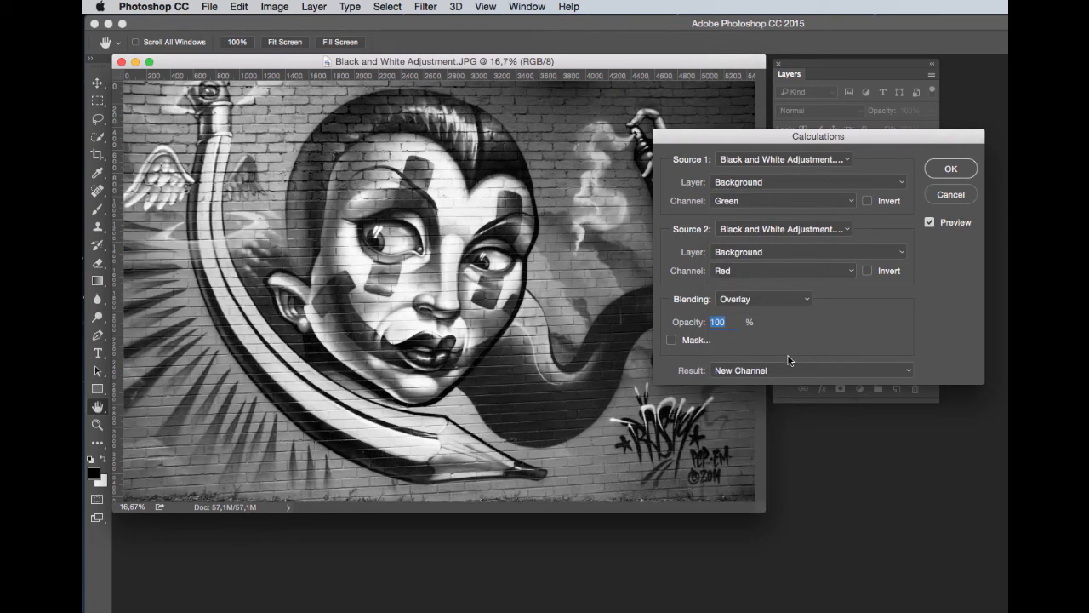
pyautogui.click(943, 173)
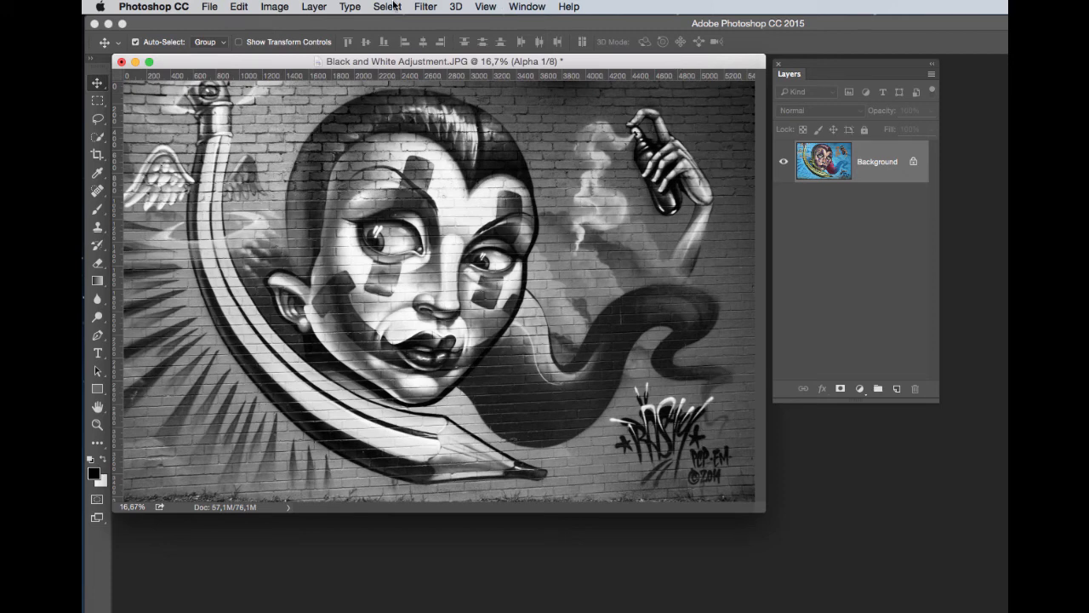
# Convert the image to Grayscale mode, discarding the other channels.
pyautogui.click(281, 10)
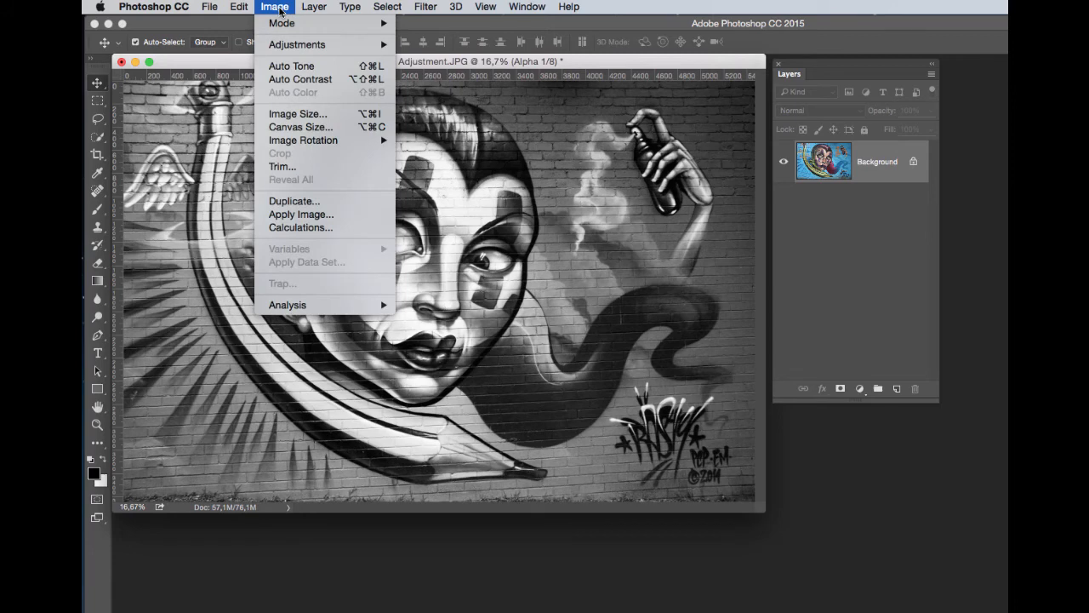
pyautogui.moveTo(284, 24)
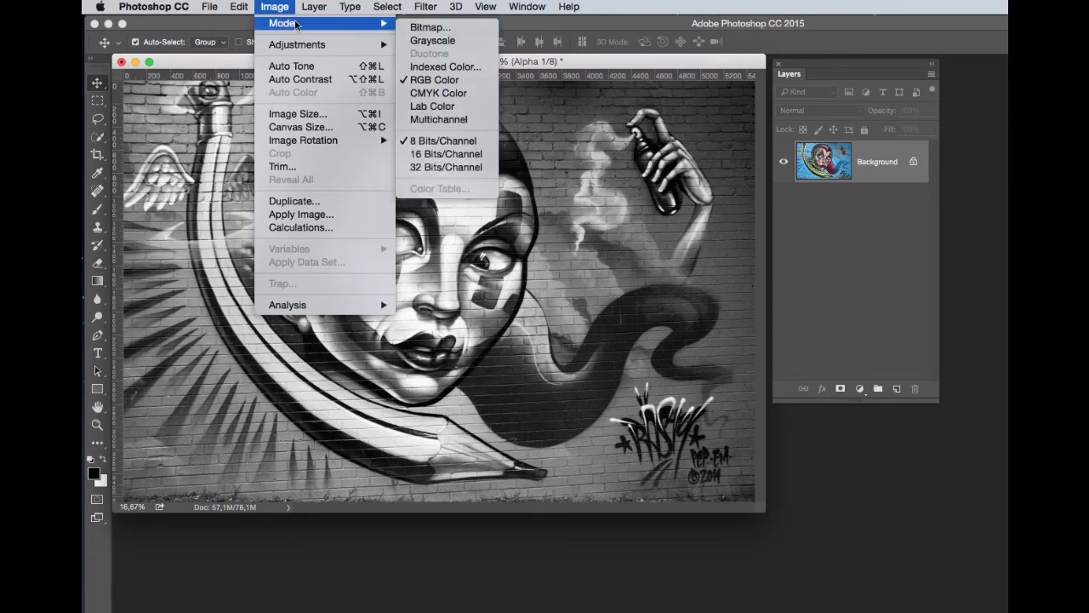
pyautogui.click(443, 42)
pyautogui.click(848, 264)
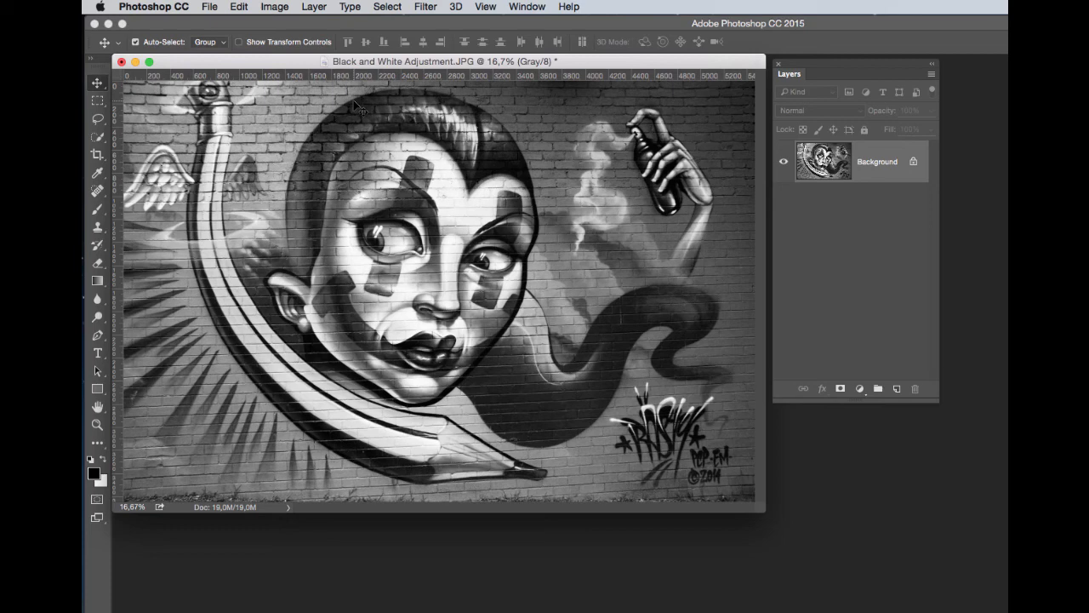
# Convert the image back to RGB Color mode.
pyautogui.click(283, 10)
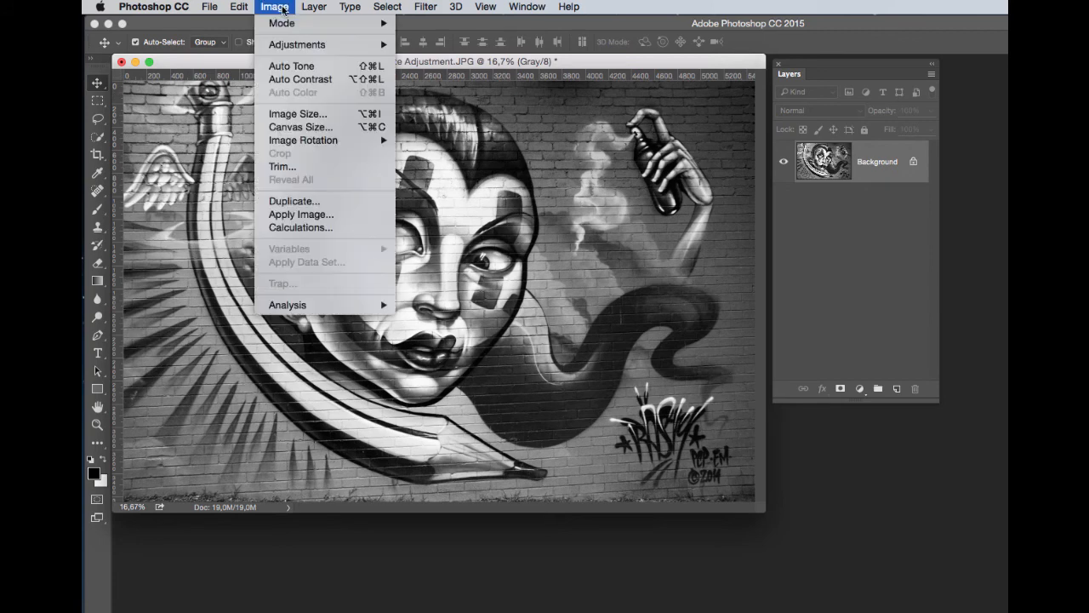
pyautogui.moveTo(289, 25)
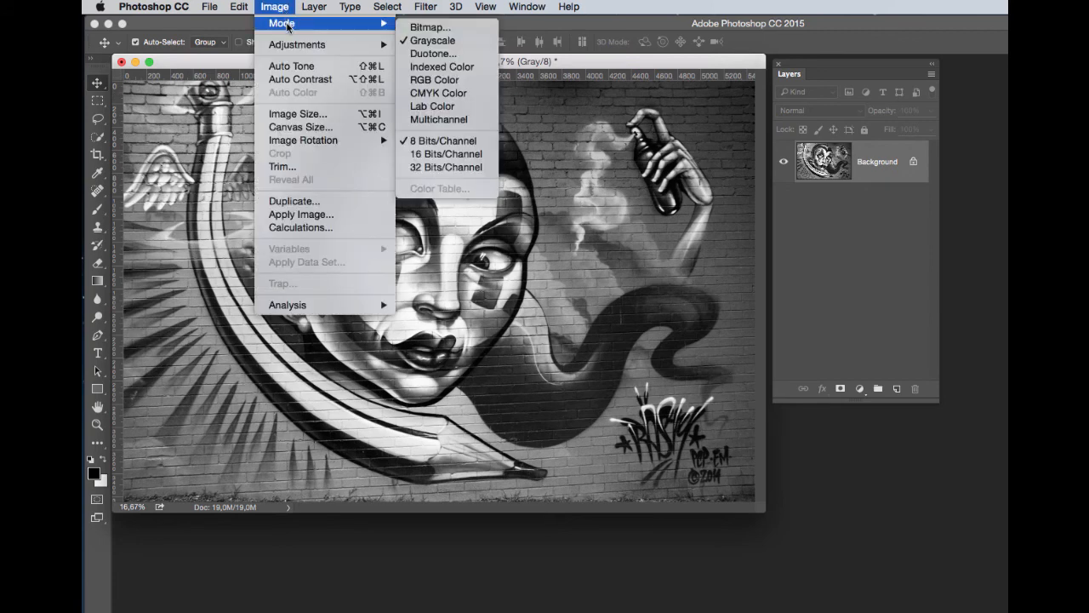
pyautogui.click(441, 79)
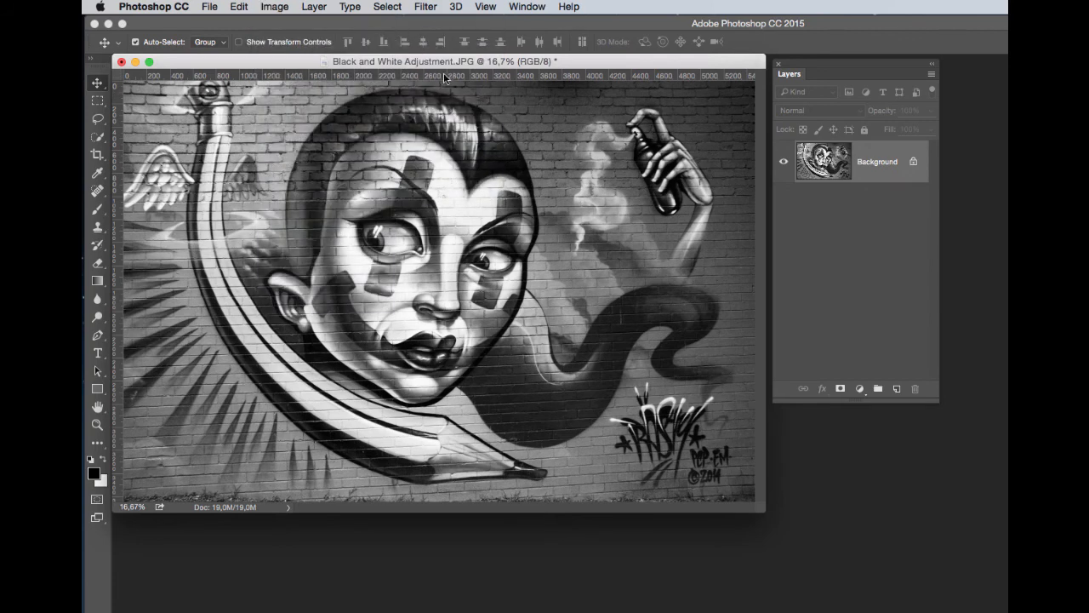